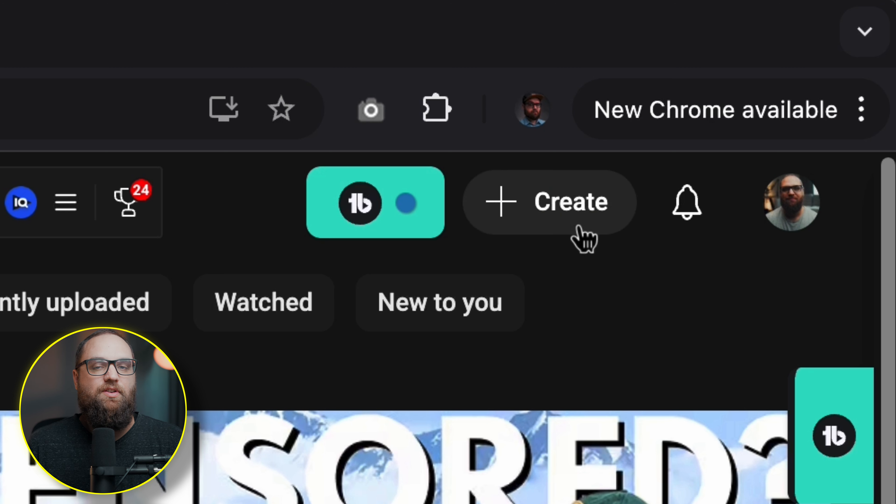
Start a new video upload and add the "Why Your Videos Aren't Clicking" video file
click(561, 213)
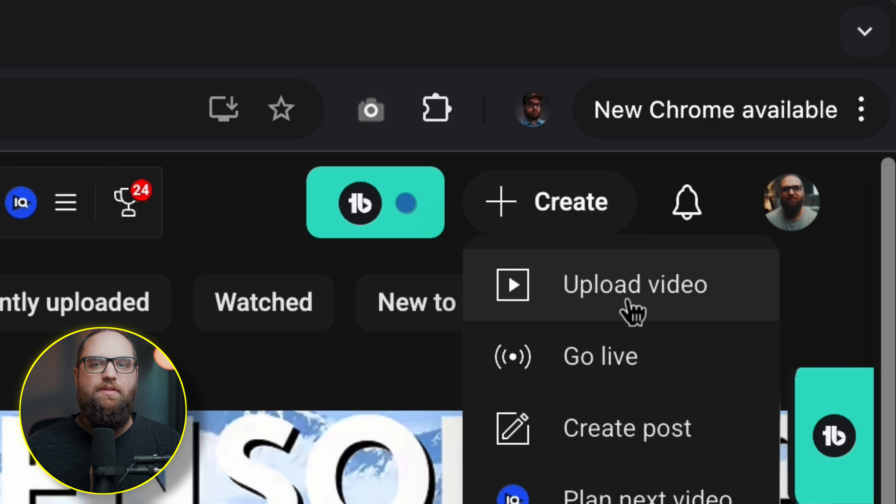
click(635, 300)
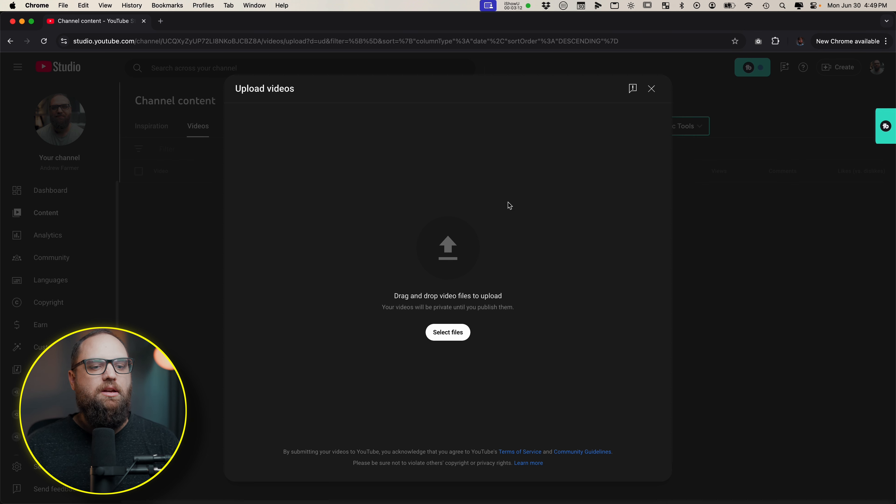
click(465, 330)
drag(125, 241, 391, 292)
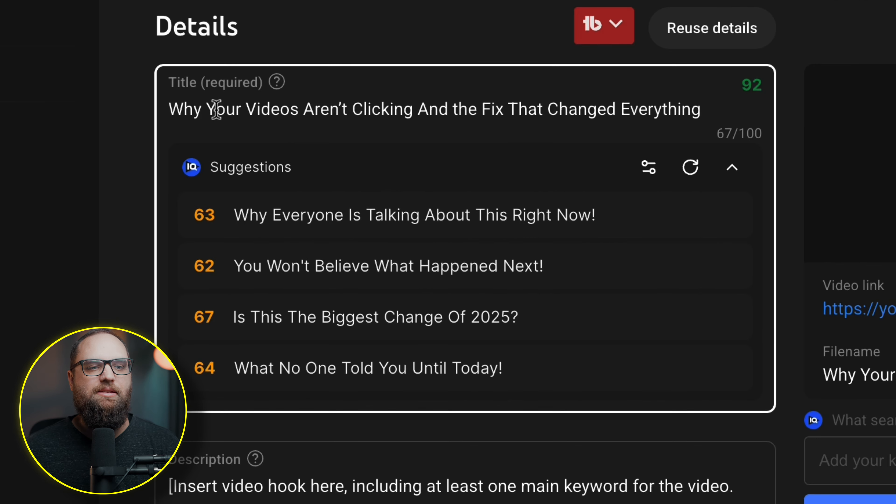
Select the whole video title and collapse the title suggestions beneath it
drag(706, 107, 162, 108)
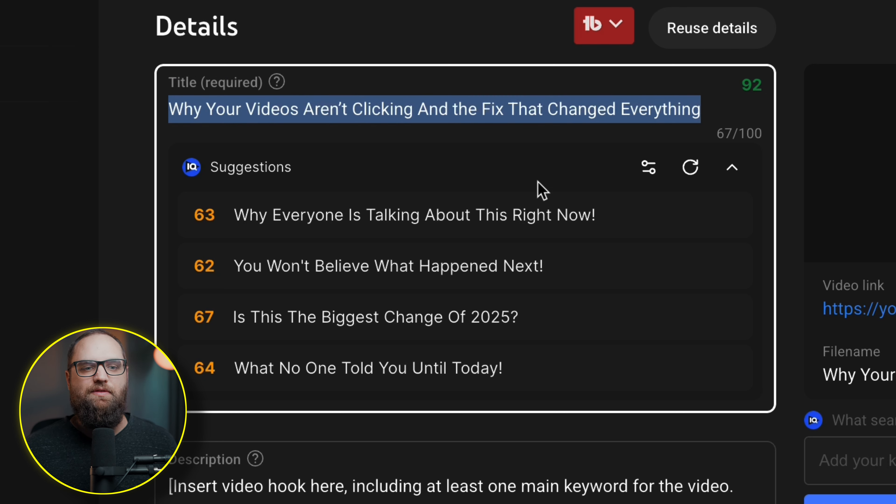
click(733, 173)
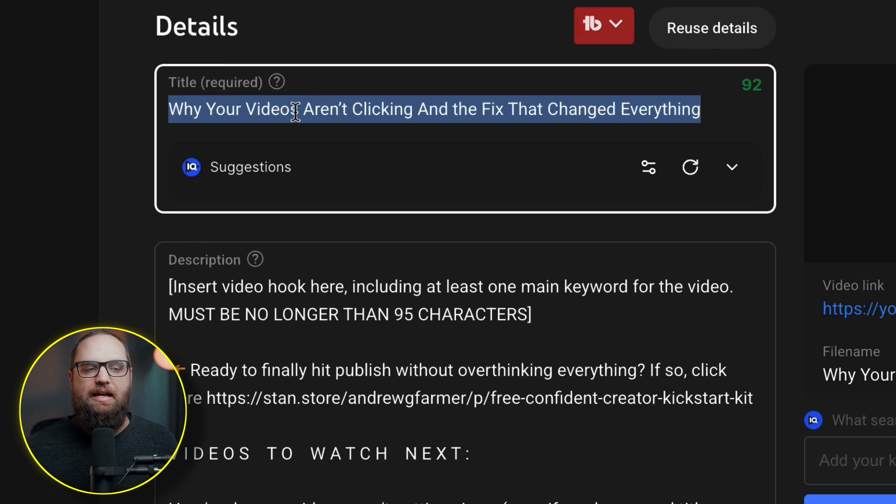
Examine the video hook placeholder and its character limit at the start of the description
scroll(352, 233, down, 4)
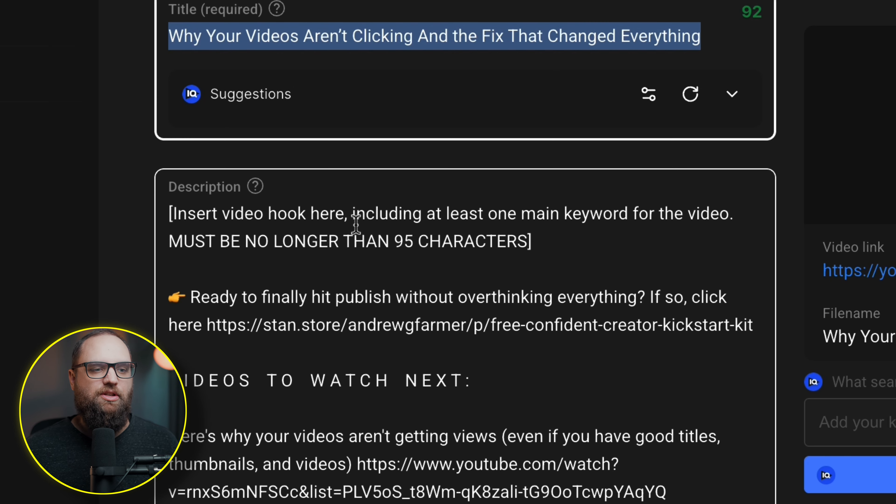
scroll(355, 225, down, 1)
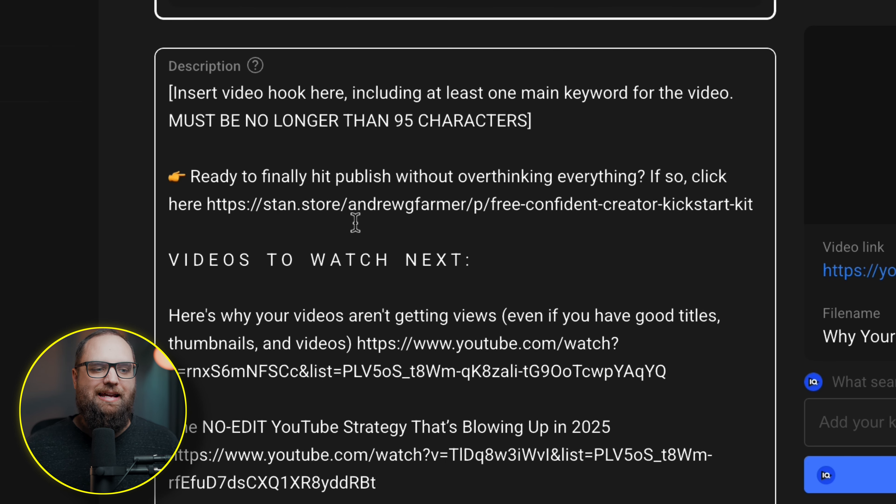
scroll(355, 222, up, 1)
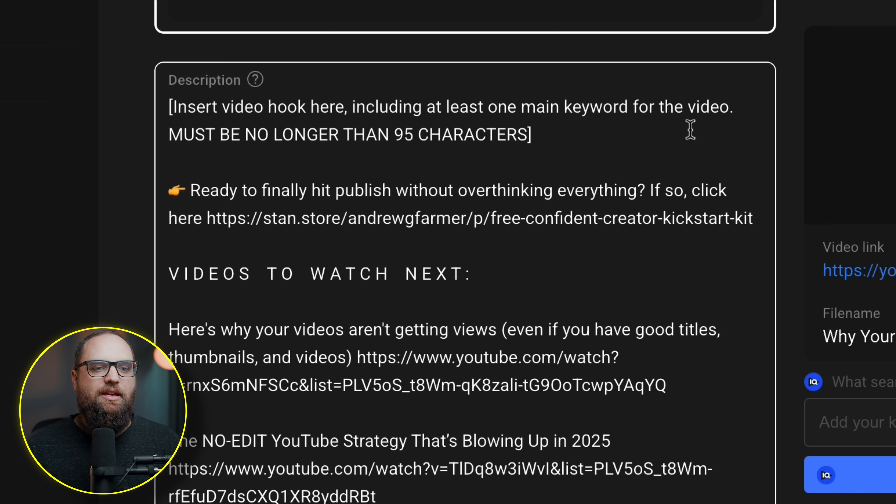
scroll(538, 176, up, 1)
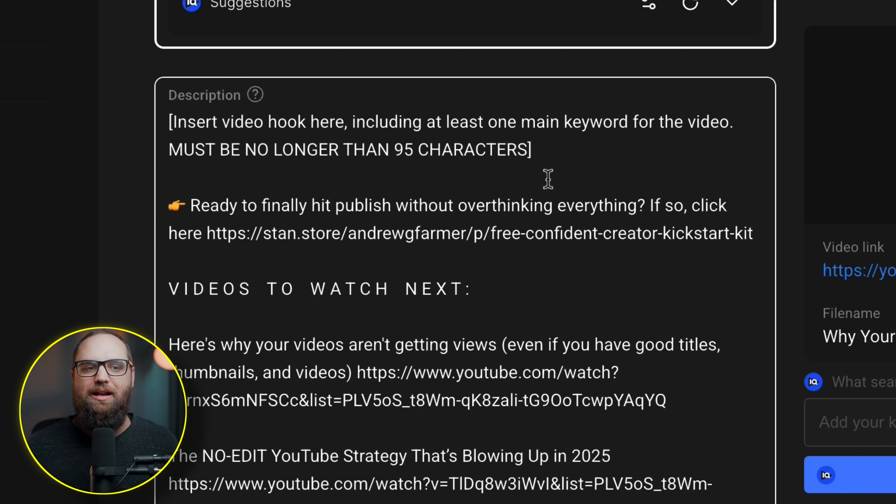
drag(170, 122, 690, 119)
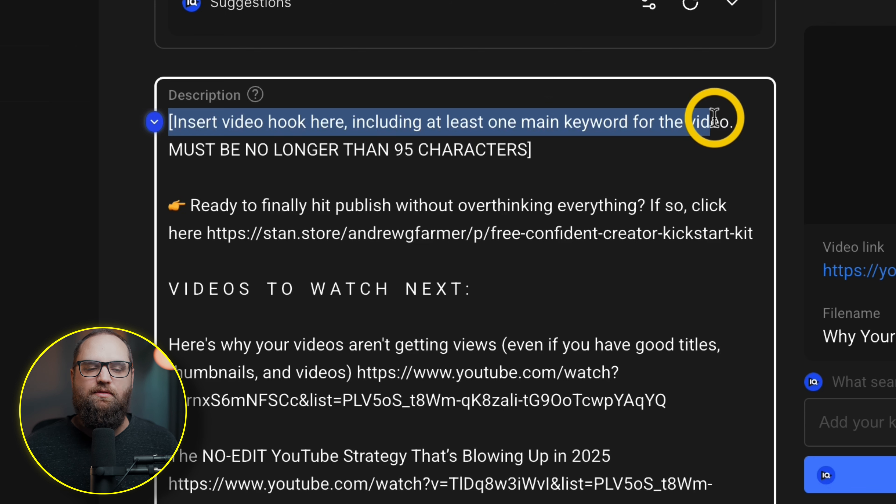
drag(713, 117, 695, 120)
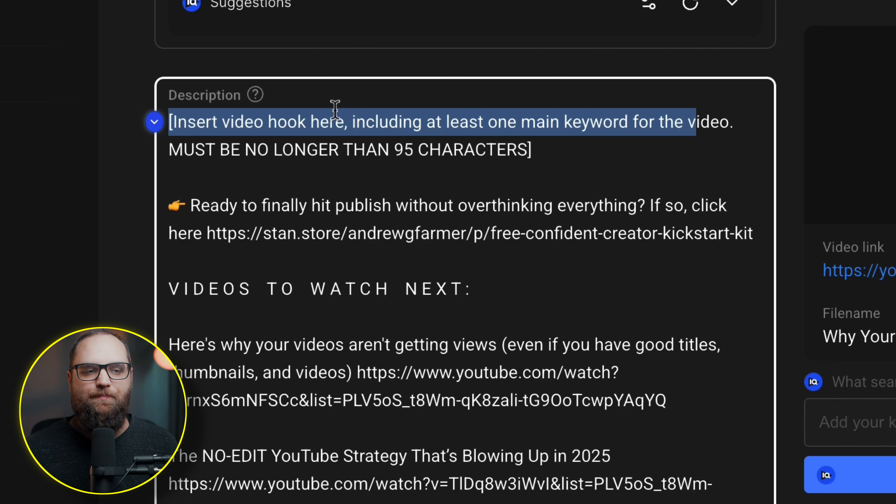
drag(532, 150, 394, 151)
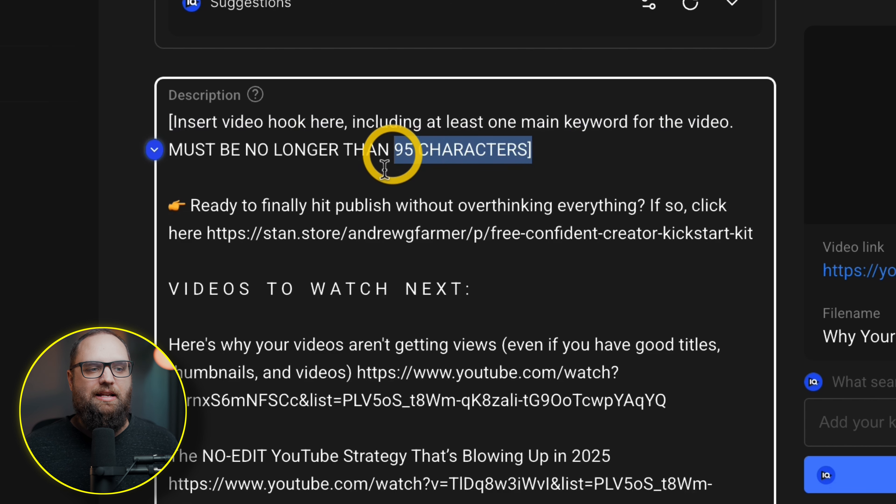
click(595, 147)
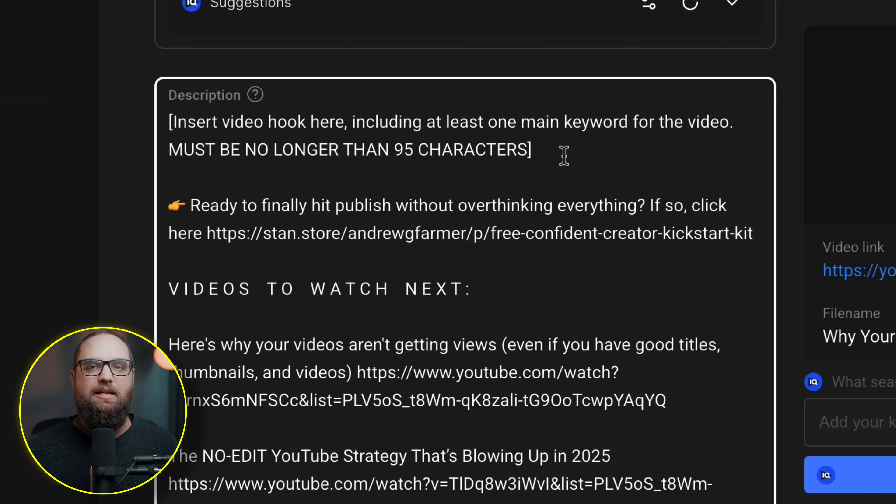
drag(564, 155, 172, 117)
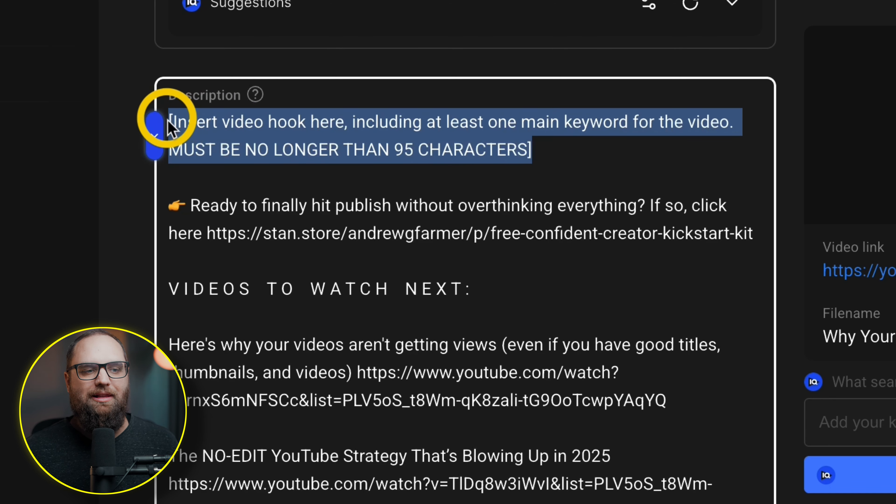
Examine the free kit call-to-action in the description and its placement directly after the hook placeholder
click(304, 176)
click(171, 208)
drag(171, 208, 765, 234)
click(745, 196)
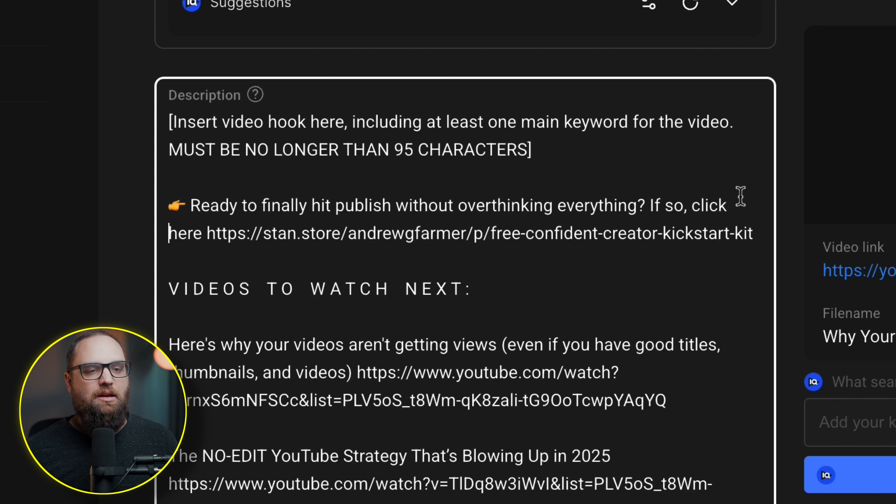
drag(532, 151, 382, 163)
drag(170, 205, 758, 226)
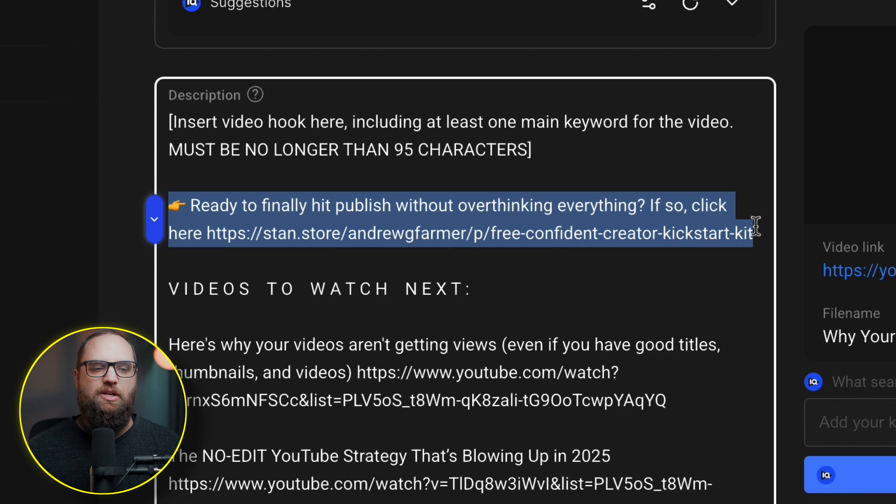
click(395, 160)
drag(169, 123, 709, 141)
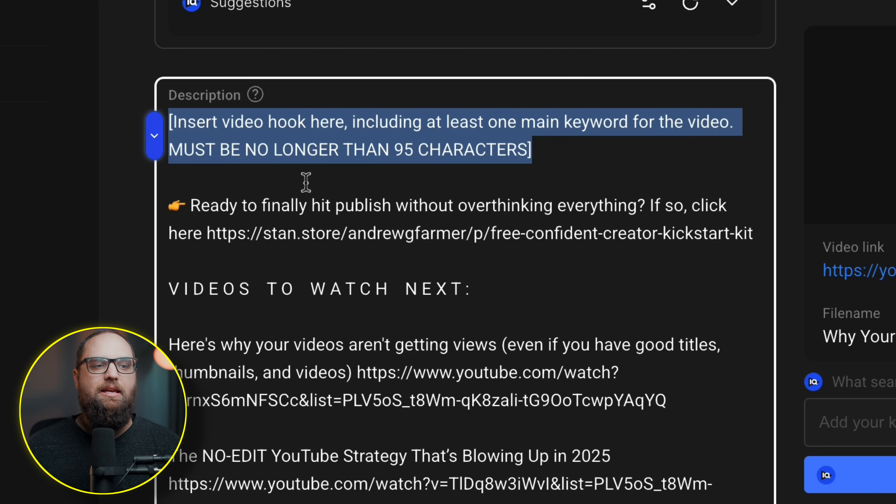
drag(169, 205, 528, 170)
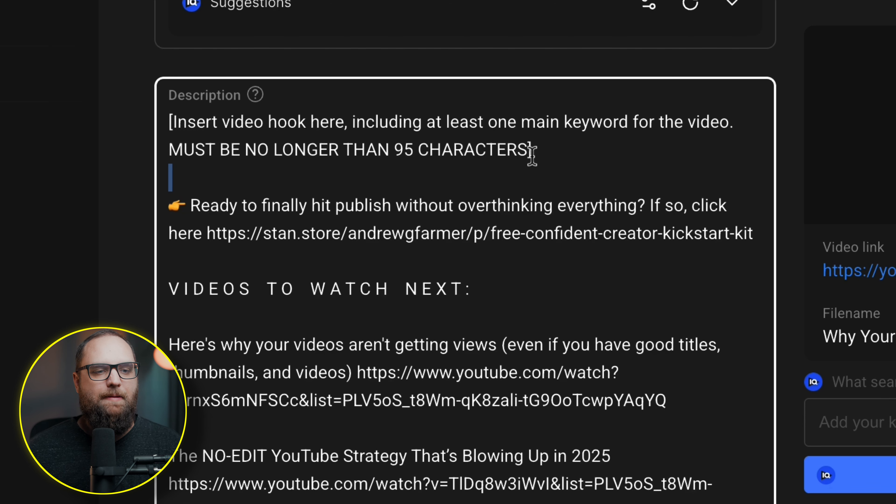
click(516, 166)
Review the rest of the description: the videos to watch next, the free resource links and the hashtags placeholder
scroll(486, 114, down, 3)
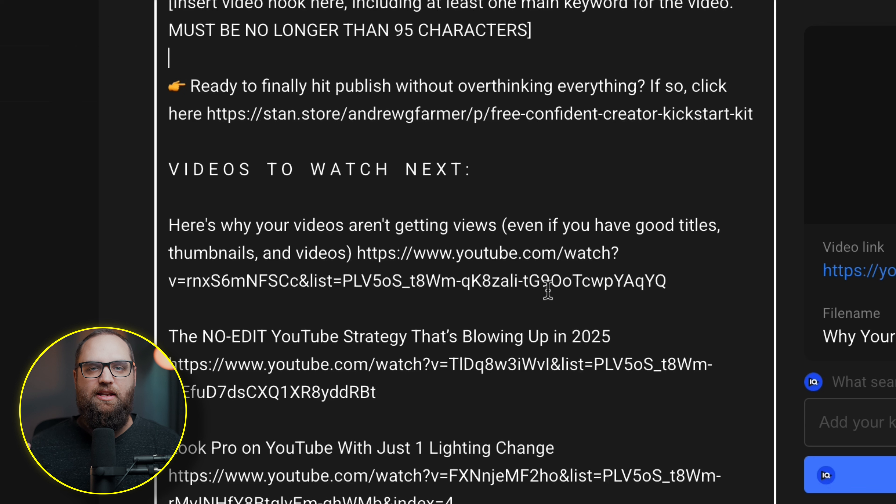
scroll(579, 290, down, 2)
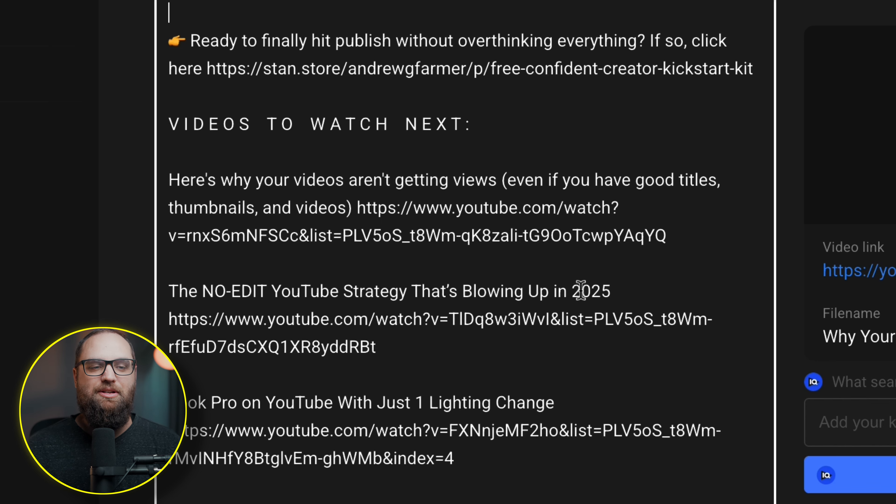
scroll(585, 288, down, 8)
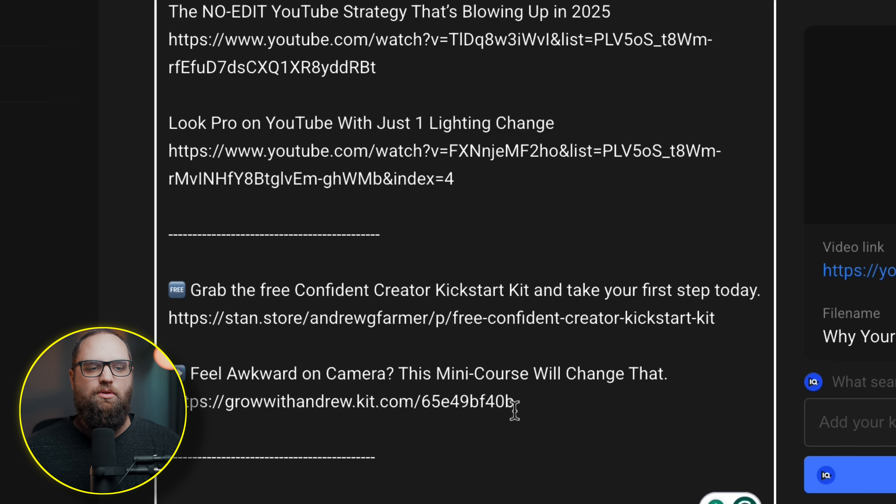
scroll(526, 408, down, 1)
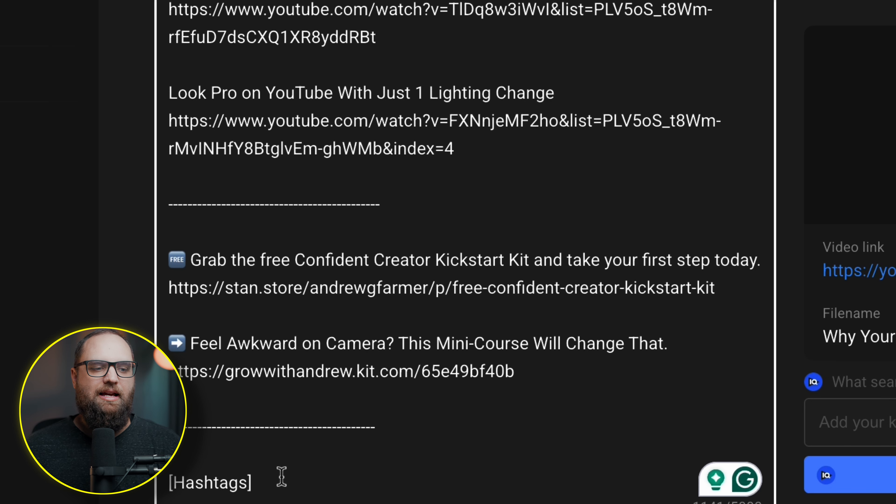
click(173, 482)
key(ctrl+a)
click(323, 479)
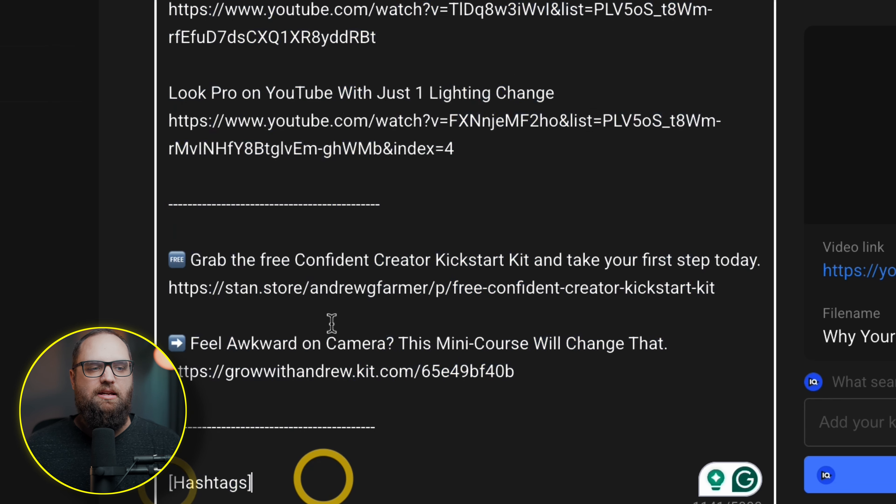
scroll(330, 326, up, 10)
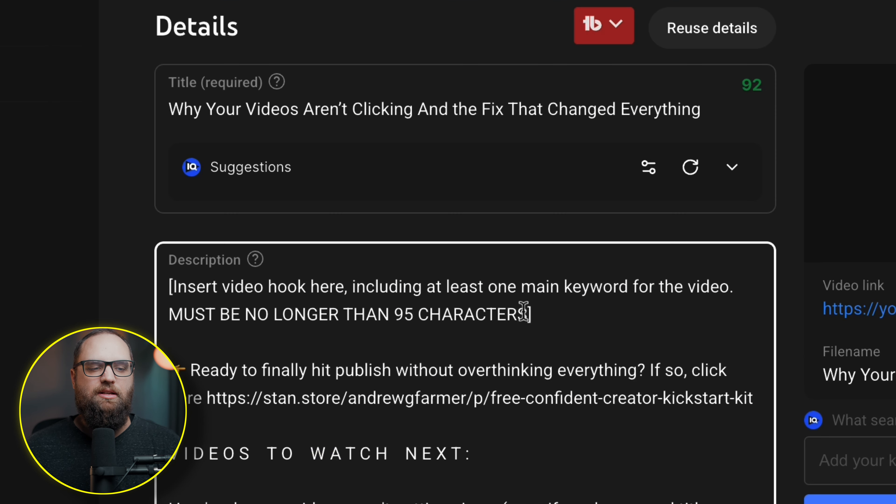
scroll(362, 344, down, 10)
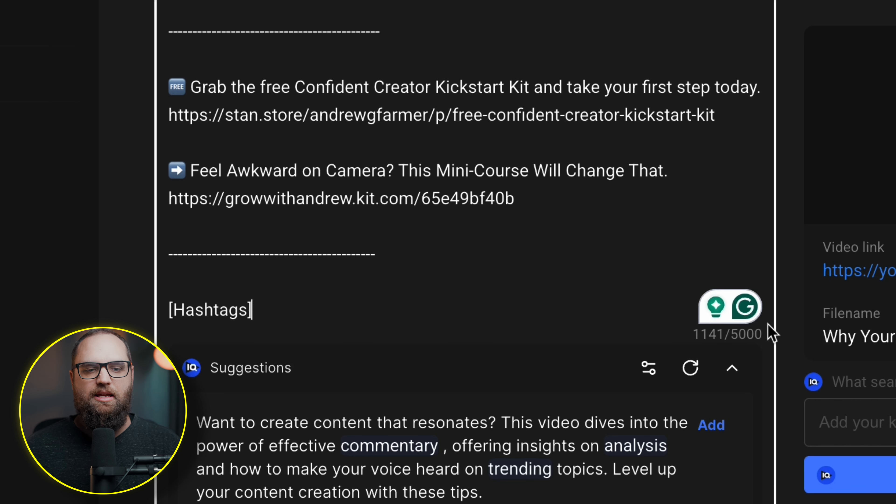
click(783, 324)
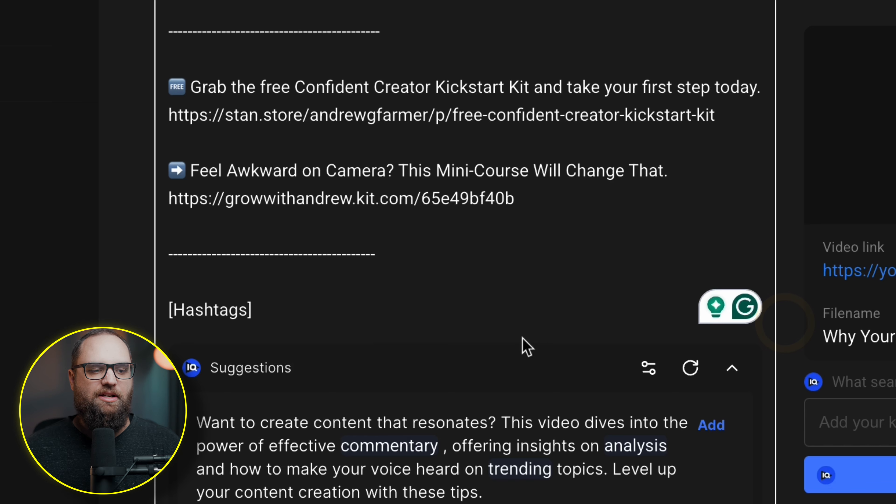
Examine the thumbnail options for uploading a file, using an auto-generated image, or testing and comparing
scroll(523, 344, down, 5)
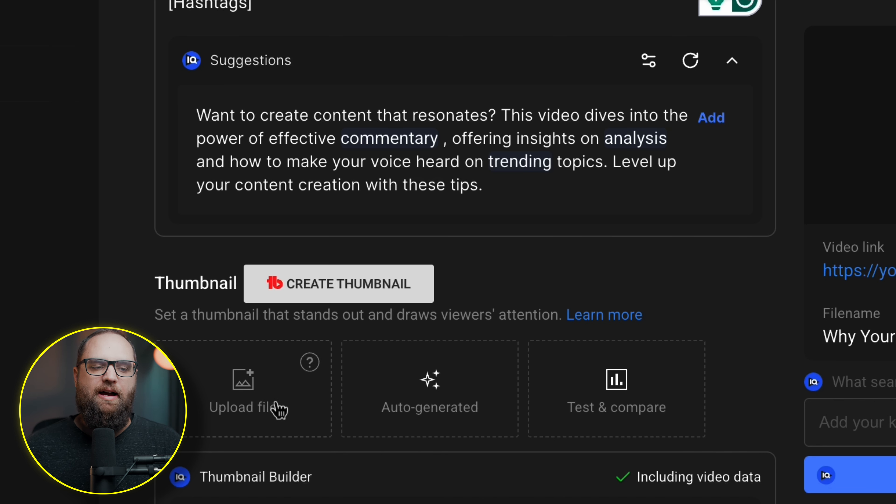
click(266, 386)
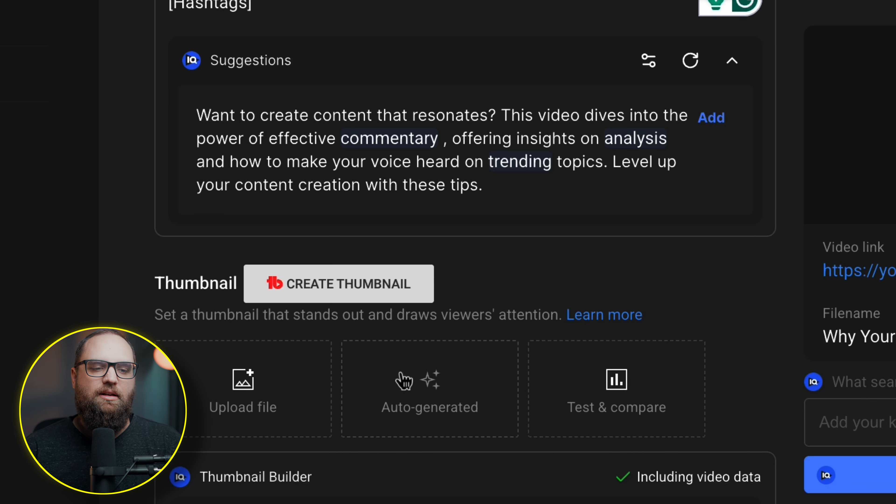
scroll(745, 364, down, 5)
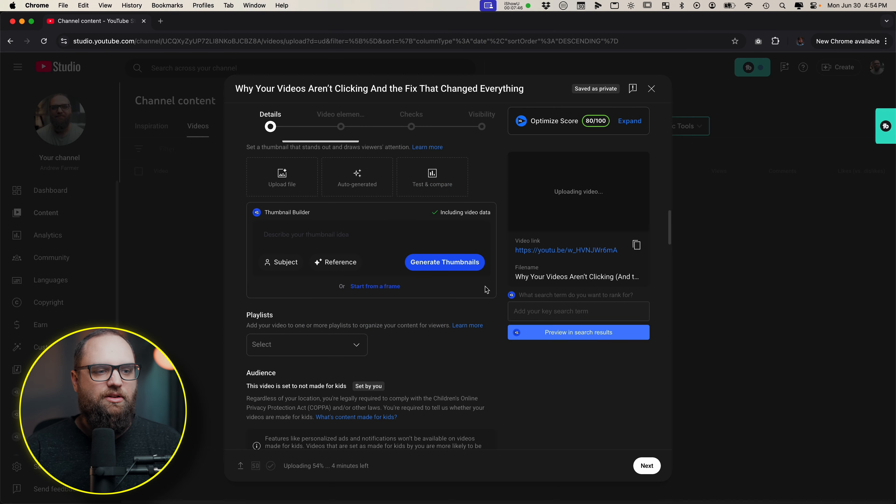
scroll(486, 290, up, 5)
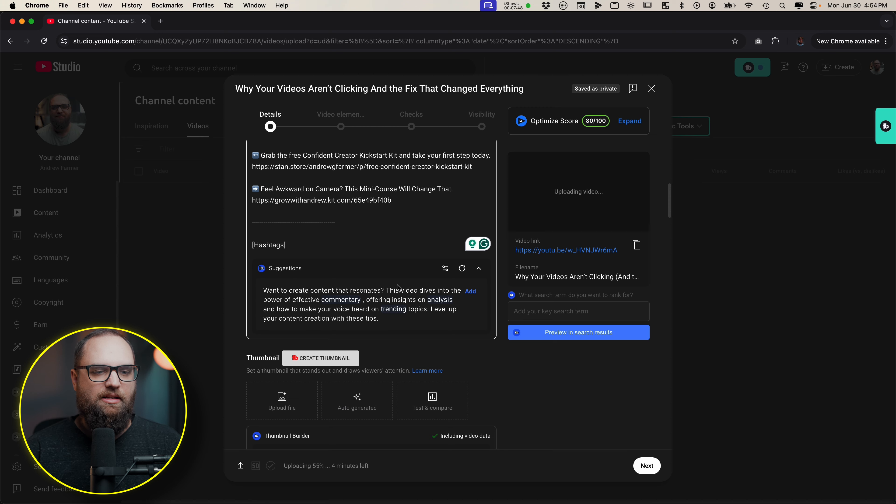
scroll(397, 287, down, 4)
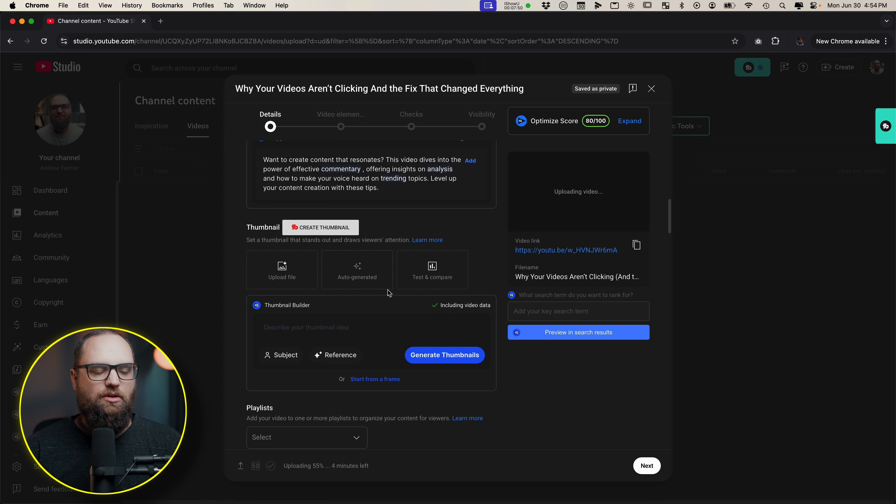
Look through the playlist choices for the video and close the list without selecting one
scroll(392, 293, down, 4)
scroll(397, 294, down, 1)
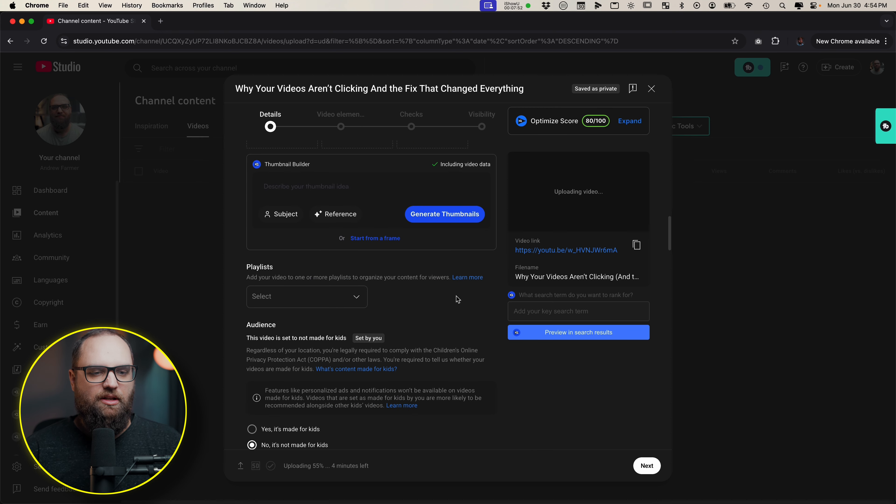
scroll(473, 300, down, 1)
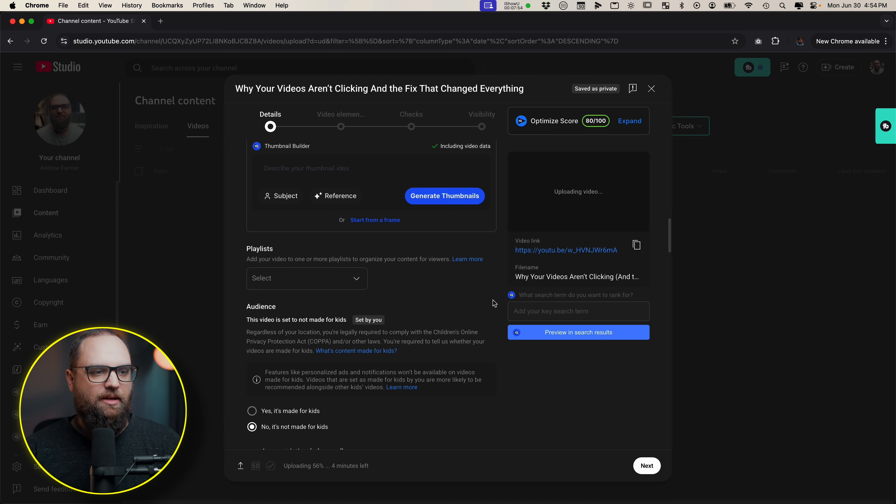
scroll(494, 303, down, 2)
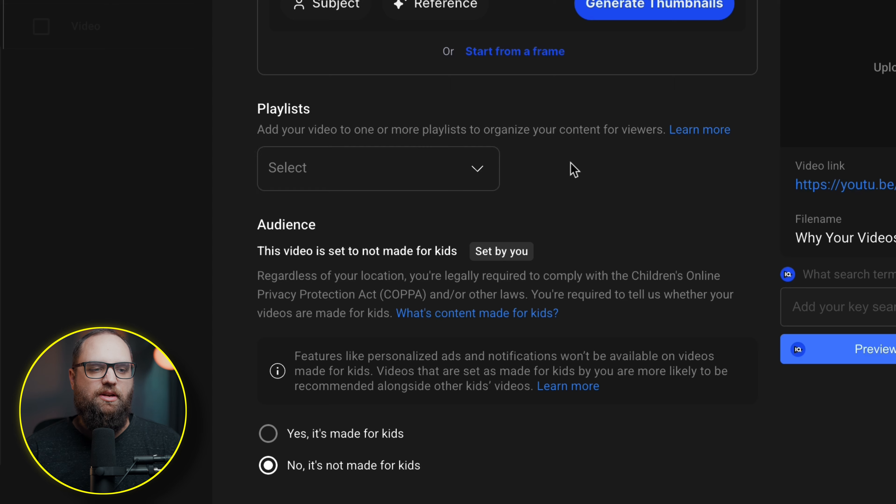
scroll(550, 166, down, 1)
click(481, 152)
click(584, 474)
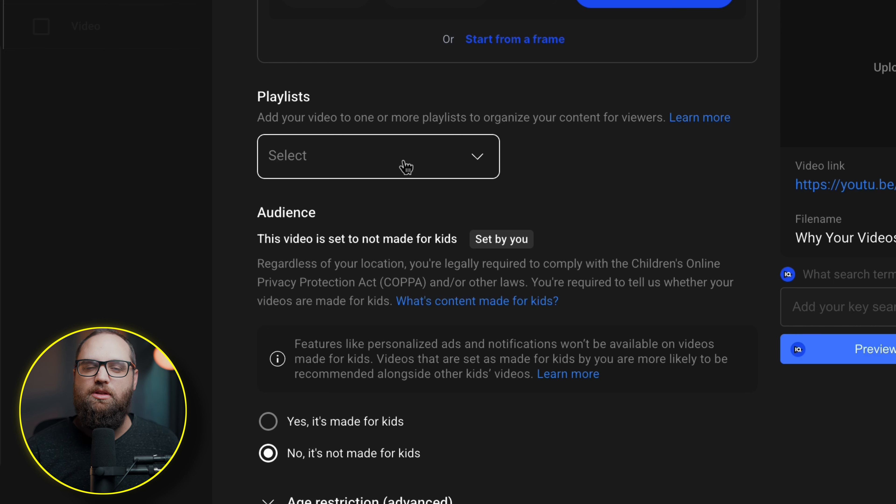
Look back over the description and thumbnail options, and examine the made-for-kids choices in the Audience section
scroll(529, 164, up, 15)
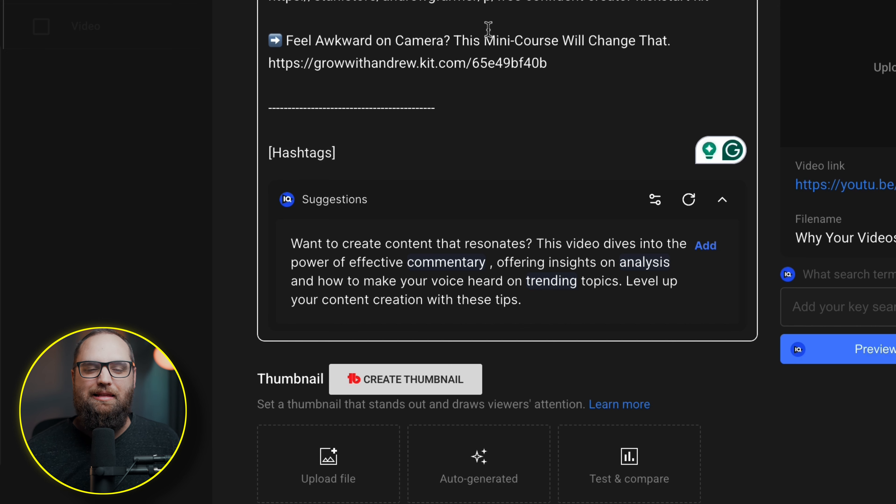
scroll(488, 28, down, 10)
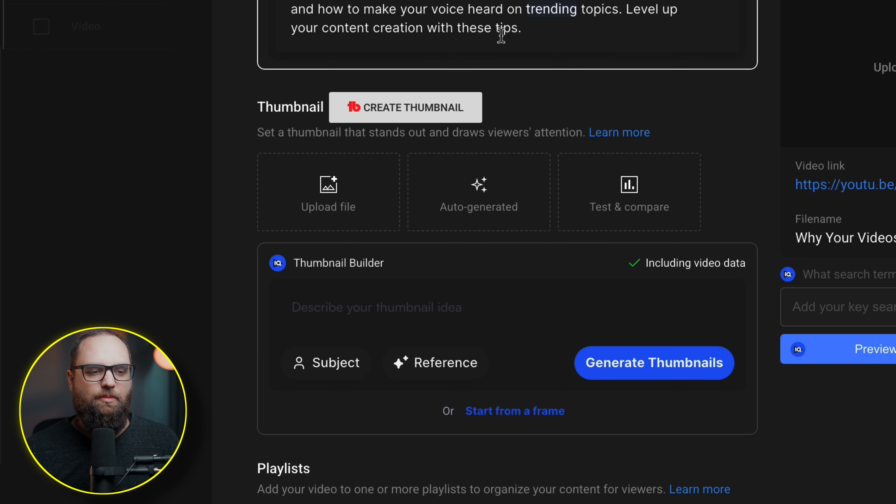
scroll(506, 41, down, 1)
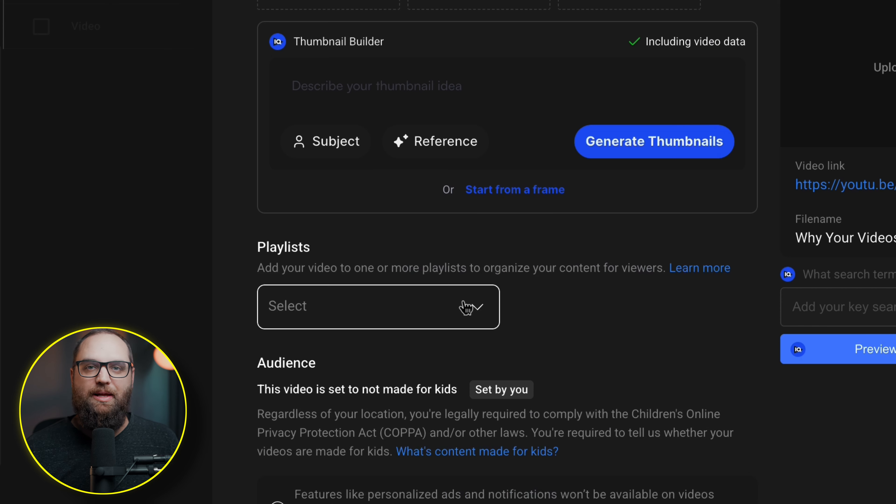
scroll(587, 298, down, 1)
scroll(587, 298, down, 4)
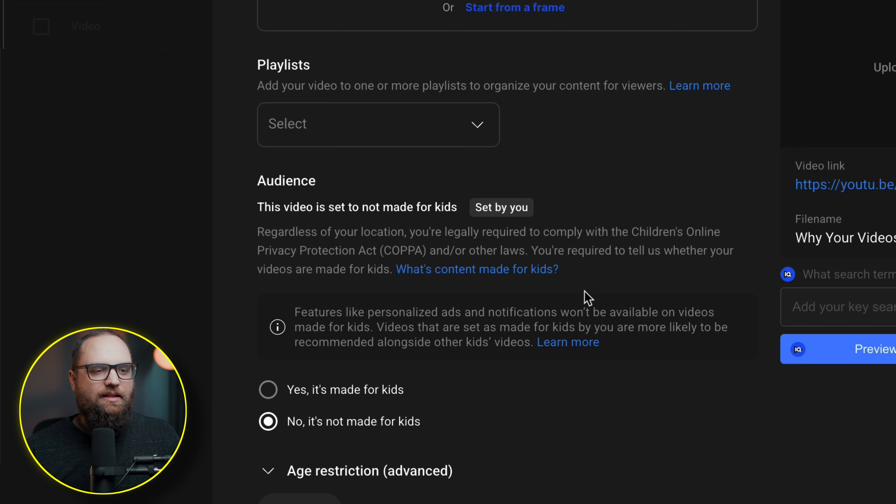
scroll(587, 298, down, 2)
scroll(440, 255, down, 1)
scroll(443, 263, down, 1)
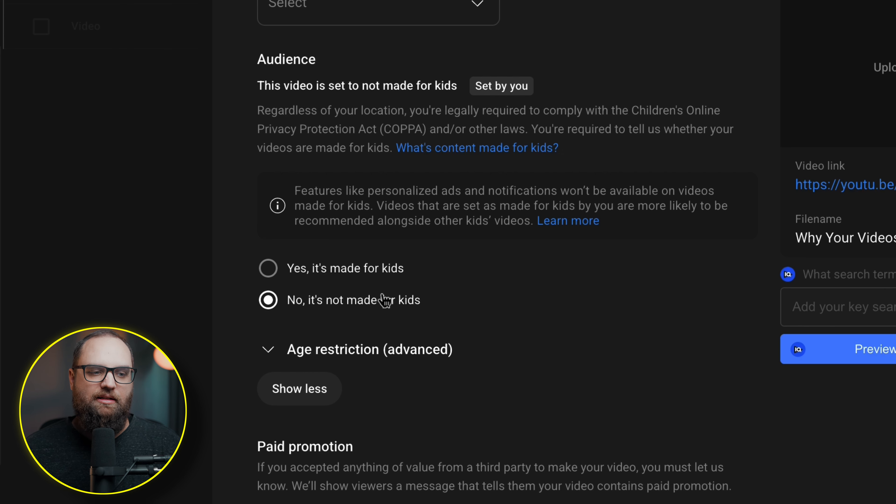
Check the advanced age restriction section, collapse it again, and examine the paid promotion disclosure option
scroll(446, 301, down, 1)
scroll(441, 300, down, 1)
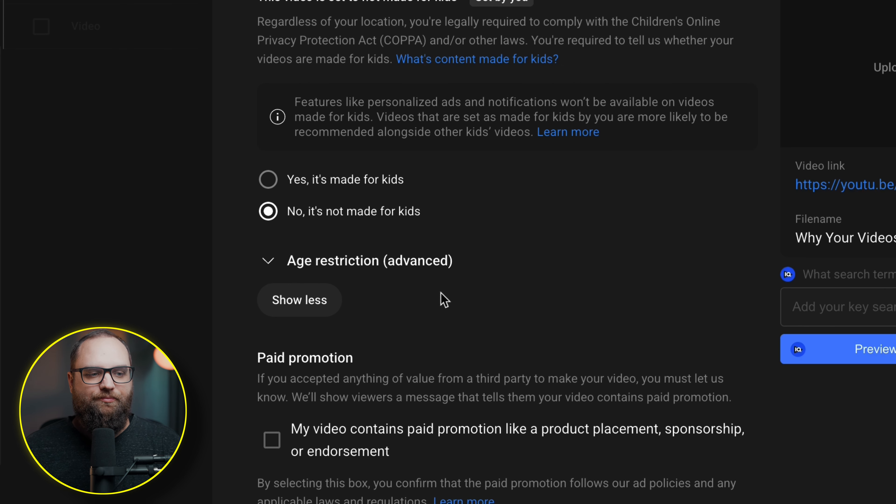
click(268, 261)
click(271, 263)
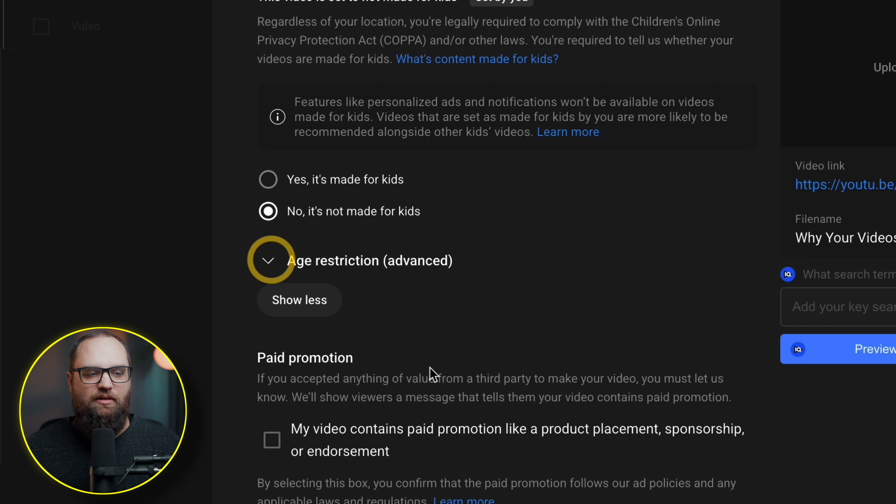
scroll(474, 366, down, 3)
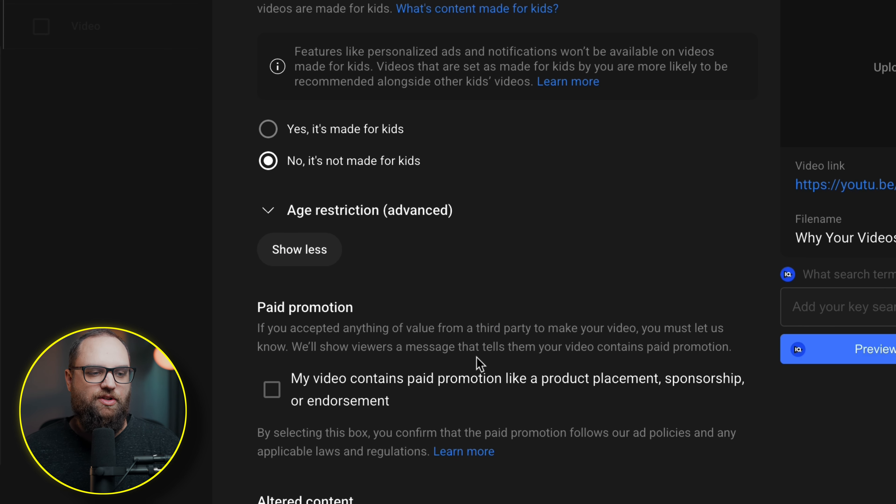
scroll(388, 307, down, 1)
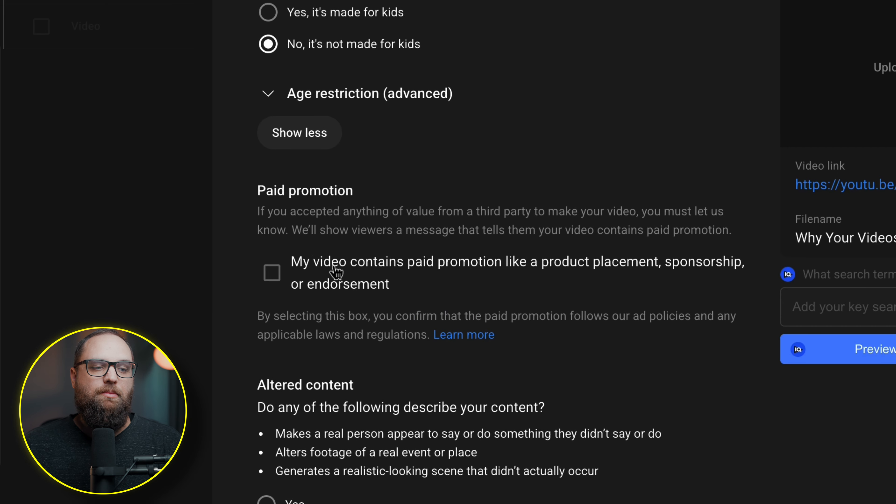
scroll(334, 271, down, 1)
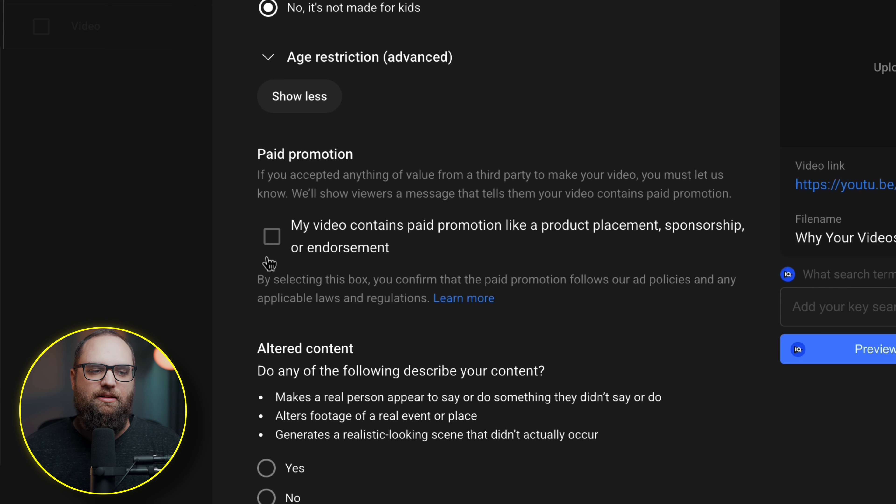
Answer No to the altered content question about realistic synthetic or changed footage
scroll(264, 260, down, 1)
scroll(256, 251, down, 2)
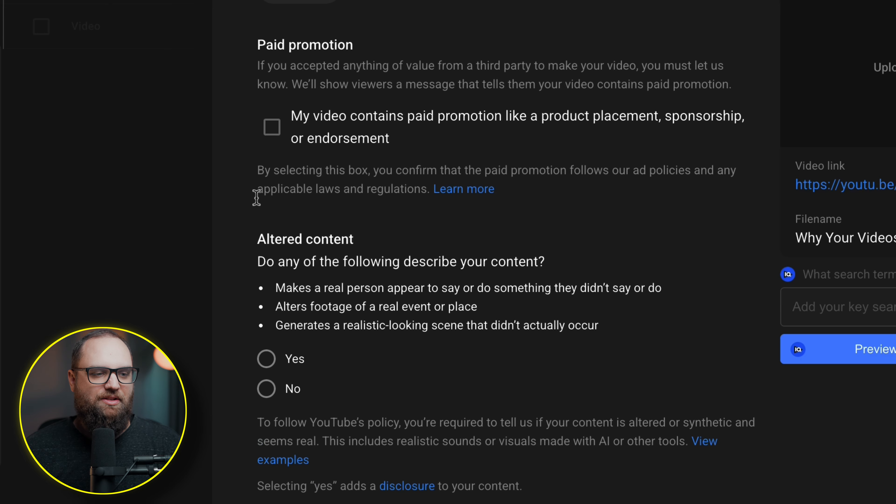
scroll(256, 194, down, 3)
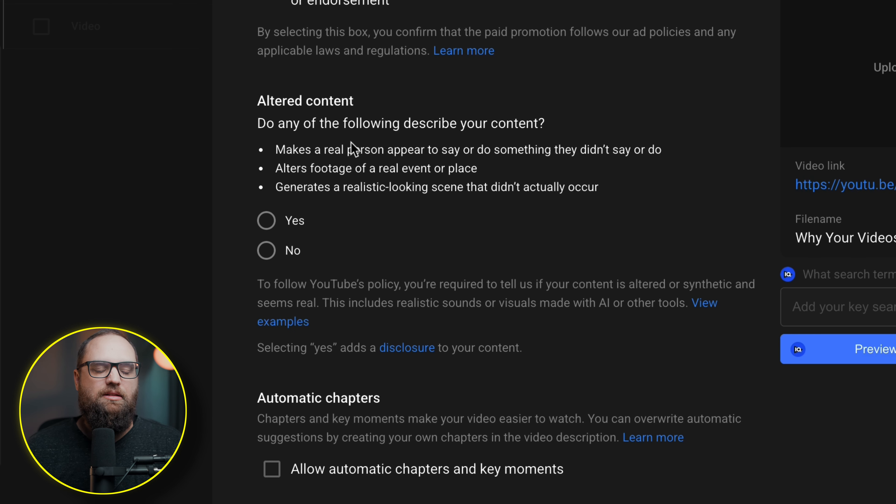
click(264, 254)
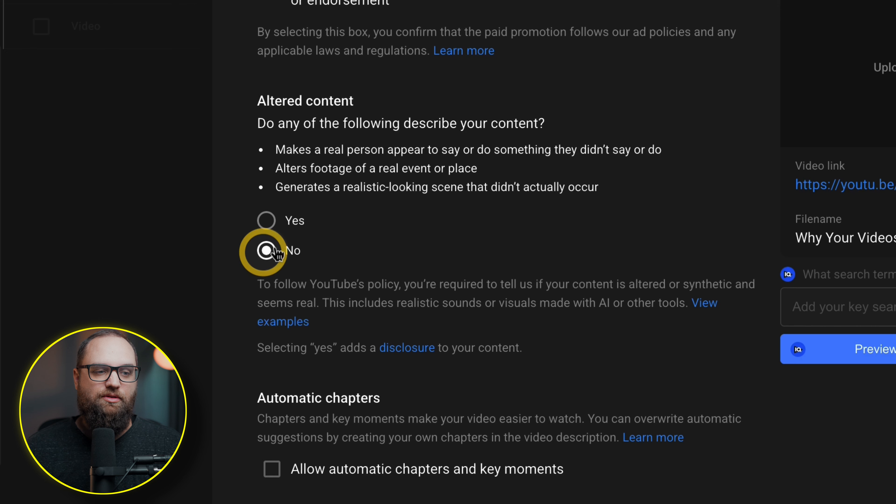
Examine the automatic chapters and key moments option and the settings that follow it
scroll(409, 243, down, 1)
scroll(410, 245, down, 3)
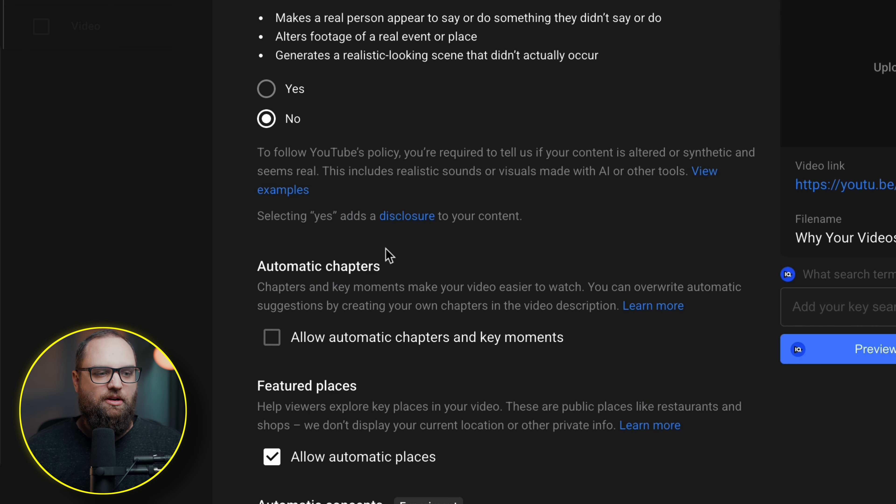
scroll(366, 254, down, 9)
scroll(370, 238, up, 8)
scroll(310, 224, down, 2)
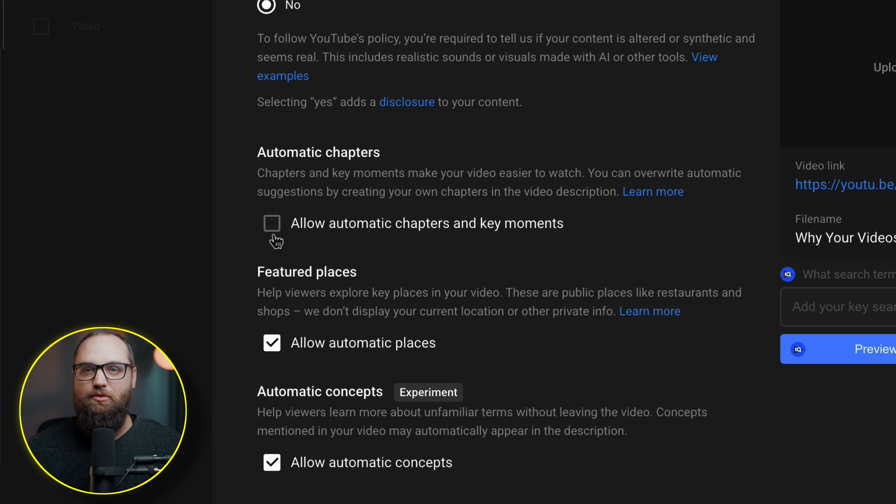
Add the chapter line "00:00 - Intro" to the description, directly beneath the divider that precedes the free Kickstart Kit link
scroll(275, 241, up, 20)
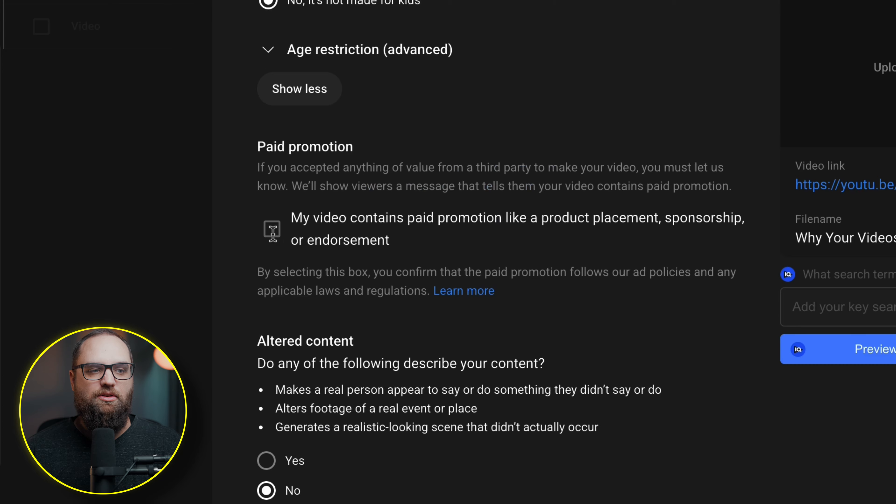
scroll(275, 233, up, 1)
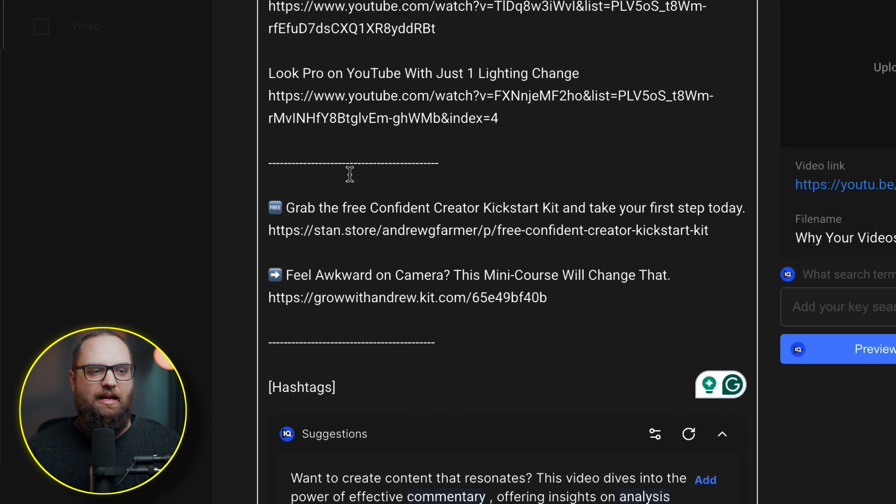
click(328, 161)
click(477, 163)
key(Return)
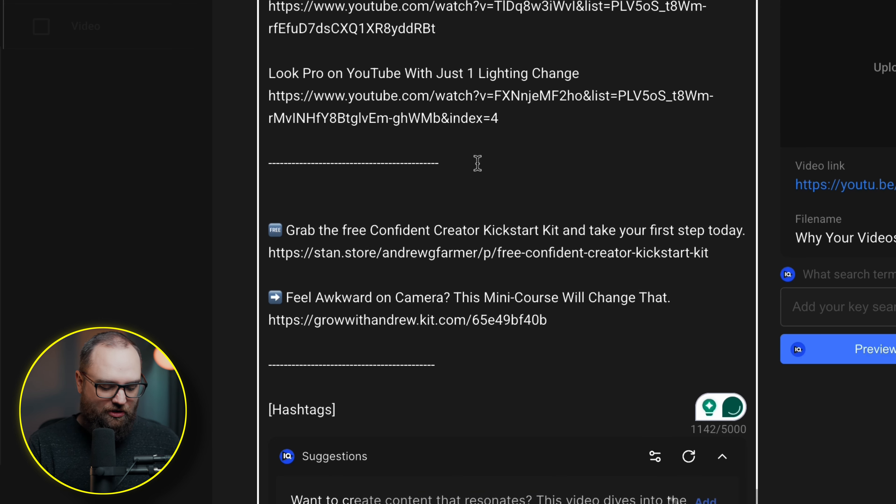
text(00)
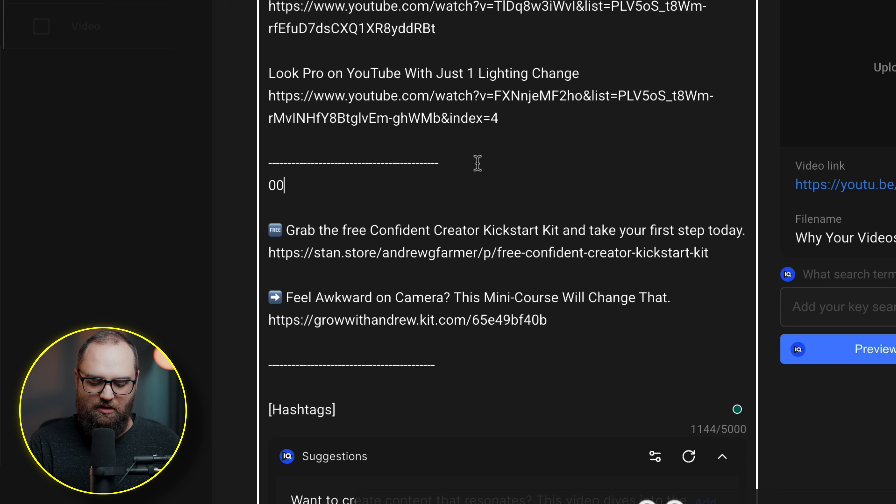
text(:0)
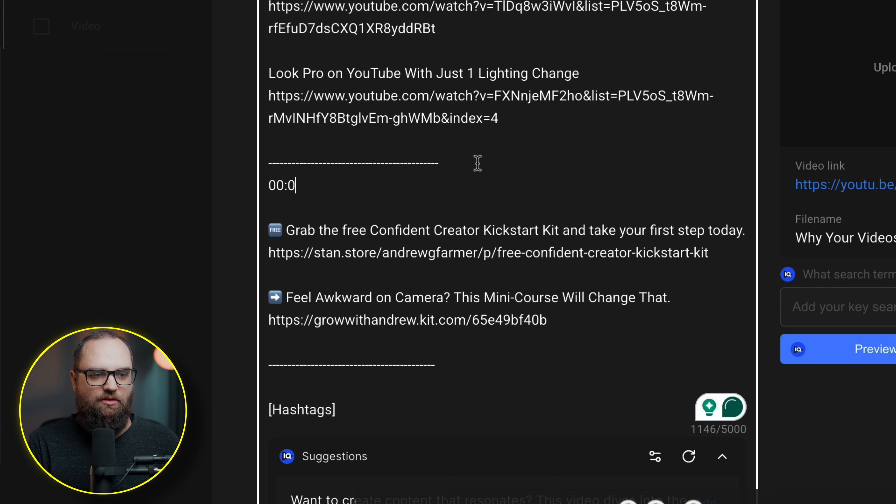
text(0 - Intor)
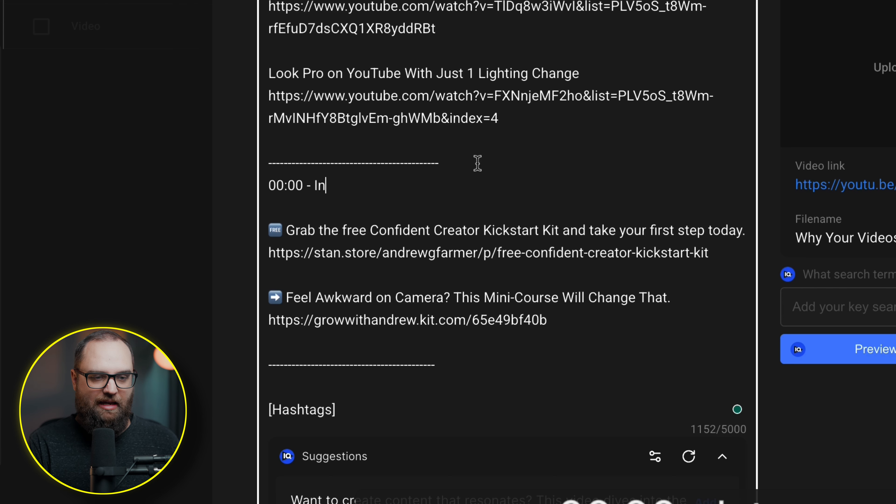
key(BackSpace)
key(BackSpace)
text(ro)
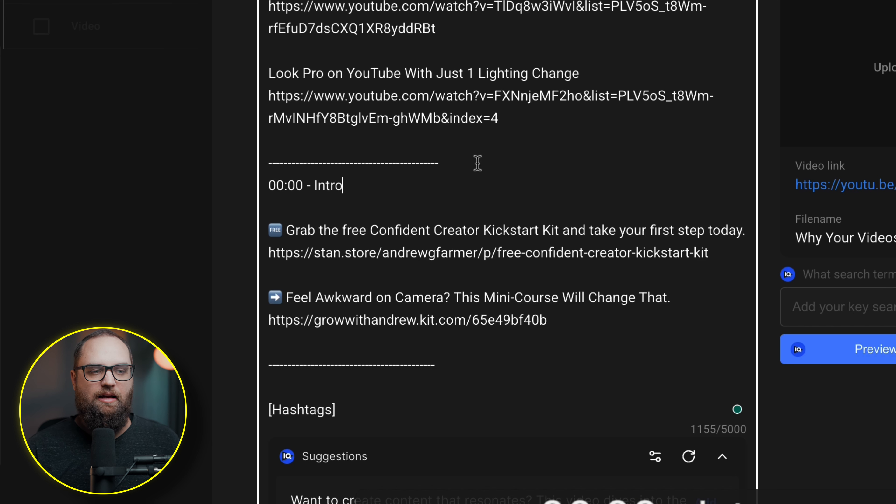
Begin a second chapter line with the timestamp 01:23 beneath the intro line
key(Return)
text(00)
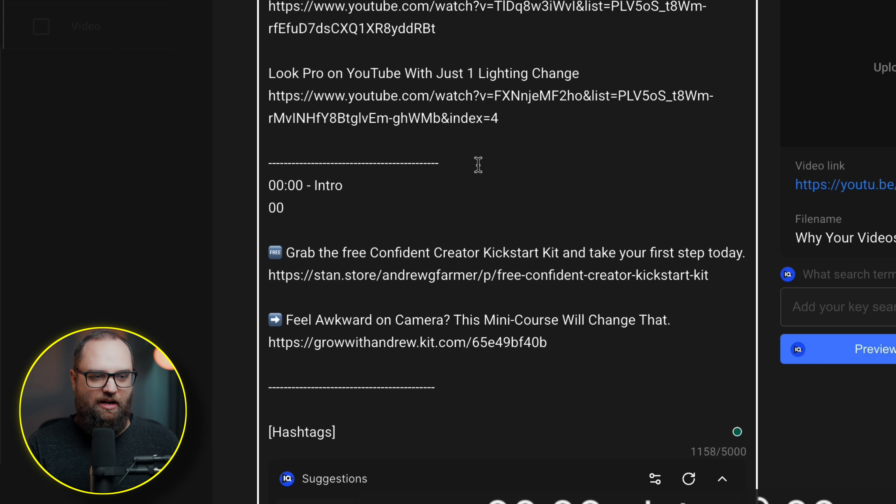
key(BackSpace)
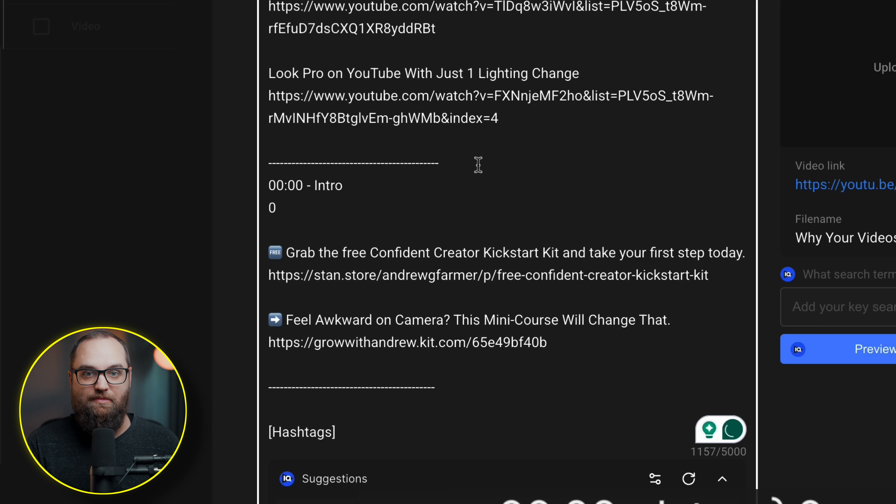
text(1)
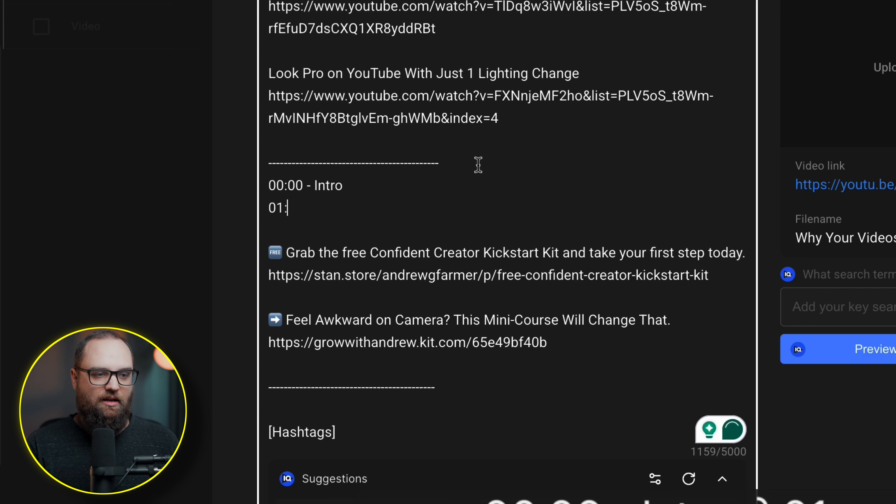
text(:23)
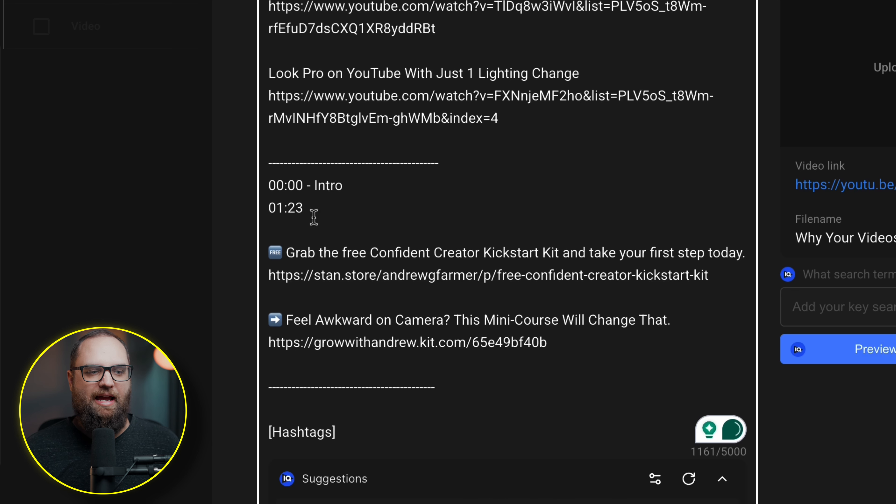
Delete both sample chapter lines from the description, including the extra line break
drag(313, 216, 268, 187)
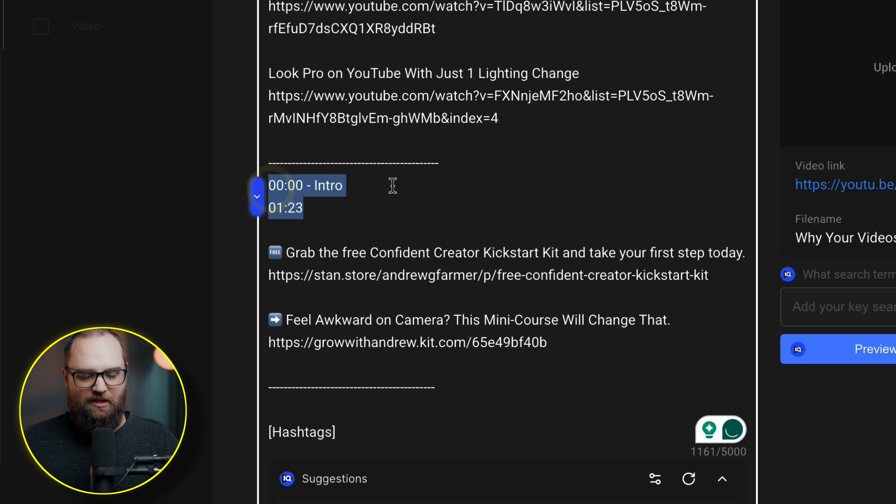
key(BackSpace)
key(BackSpace)
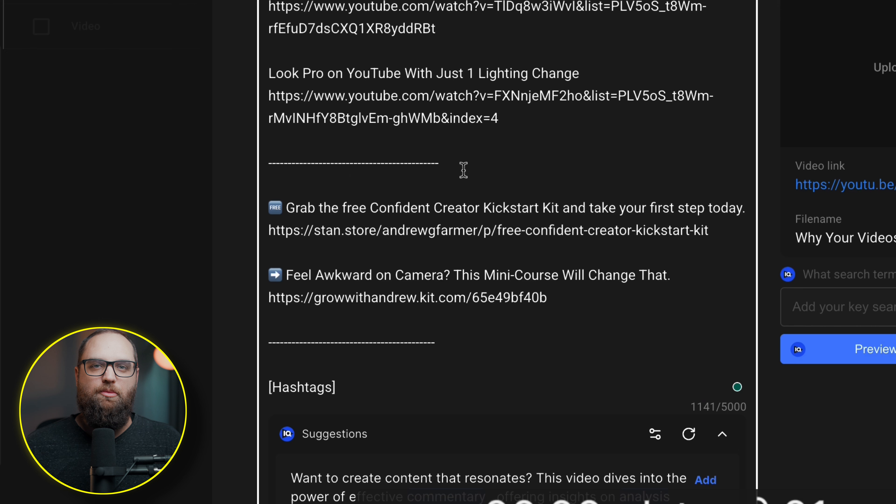
Turn off automatic places in the Featured places settings and review the note about public places like restaurants and shops
scroll(441, 181, down, 3)
scroll(441, 181, down, 20)
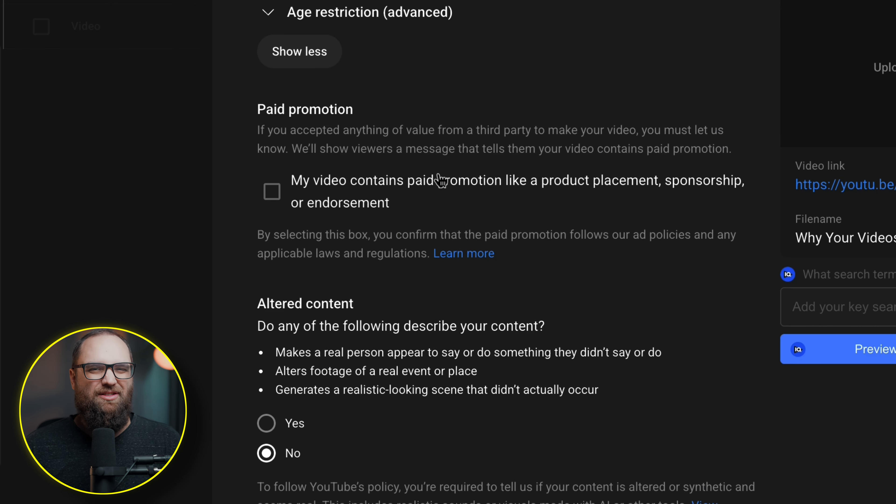
scroll(441, 182, down, 1)
scroll(452, 178, down, 1)
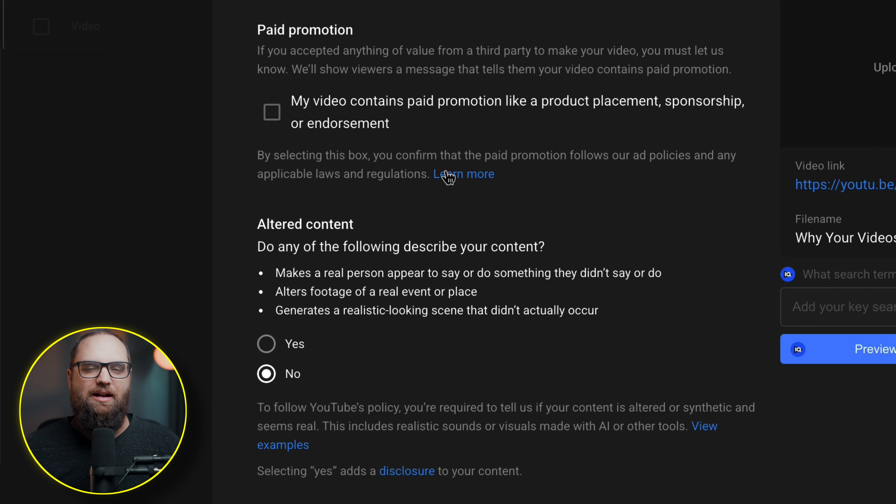
scroll(444, 256, down, 1)
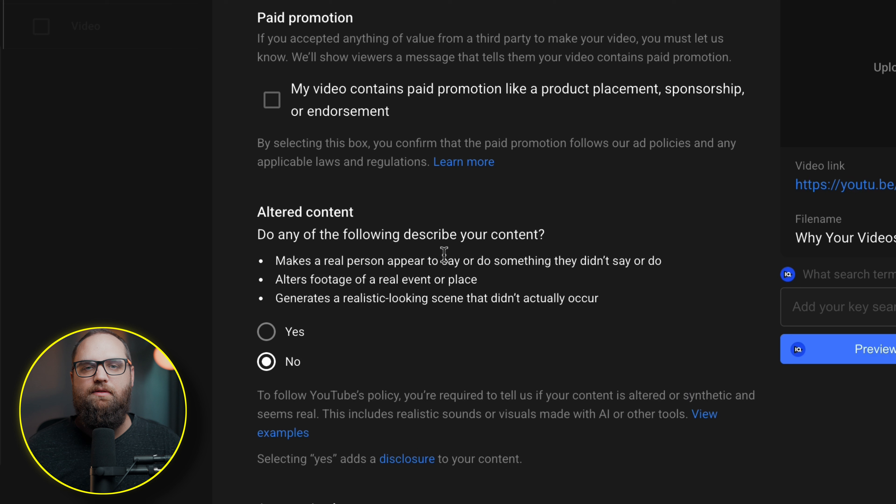
scroll(443, 254, down, 5)
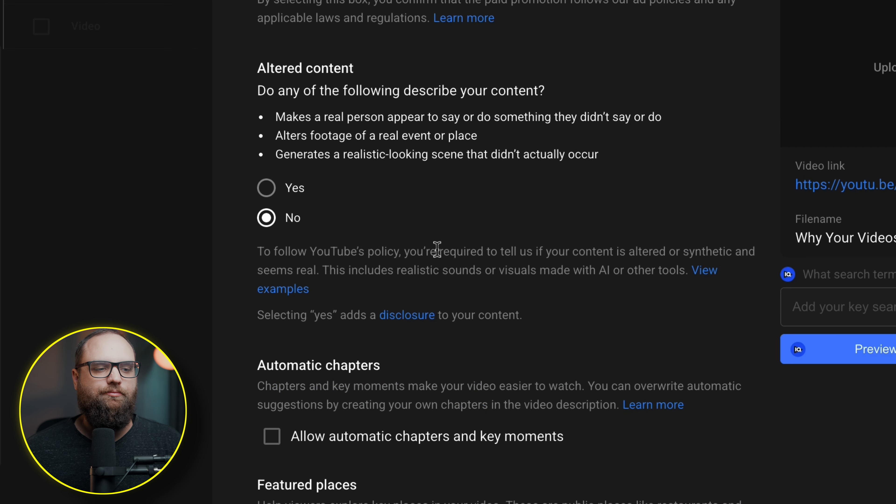
scroll(437, 249, down, 10)
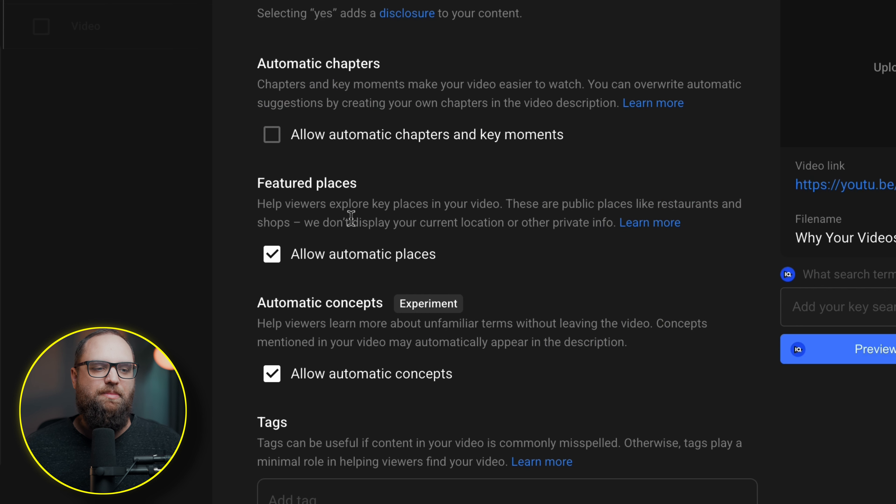
click(270, 260)
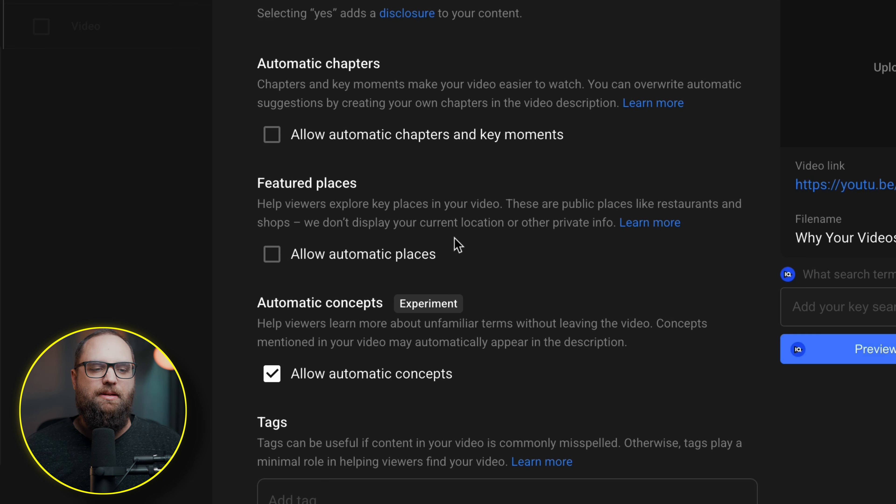
drag(512, 204, 656, 204)
click(565, 217)
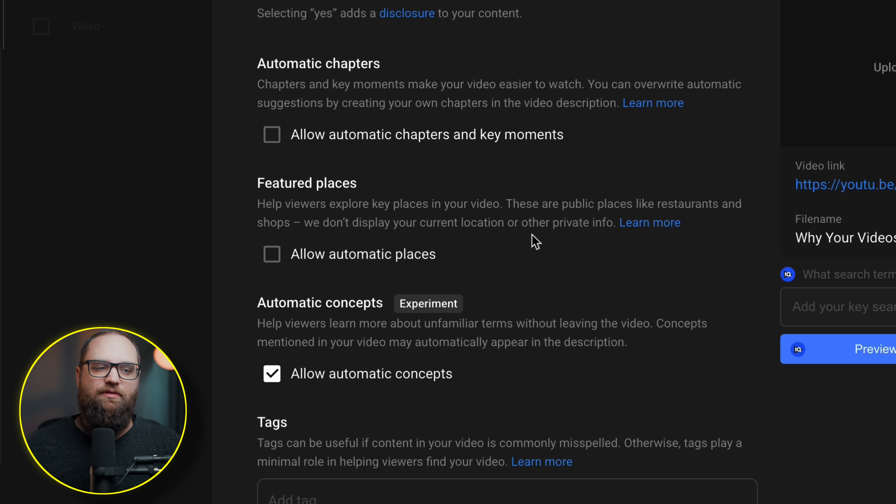
Turn off automatic concepts, the experimental option that adds explanations of mentioned terms to the description
scroll(521, 245, down, 1)
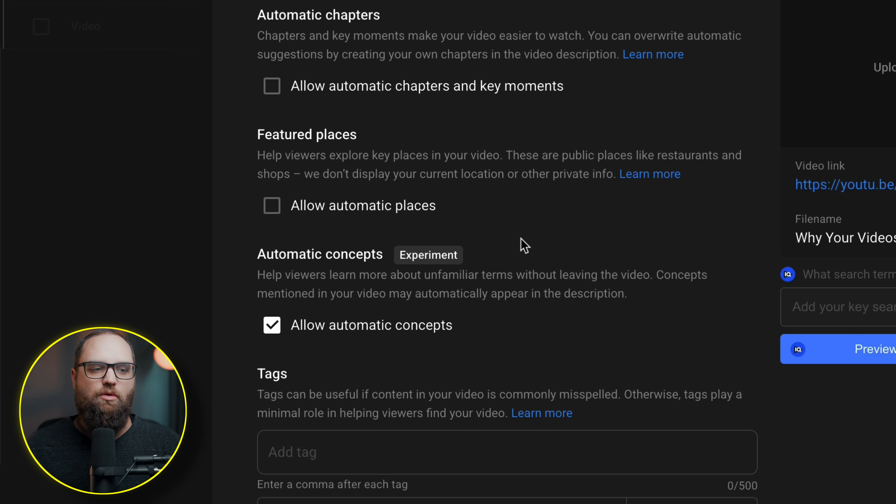
scroll(524, 245, down, 1)
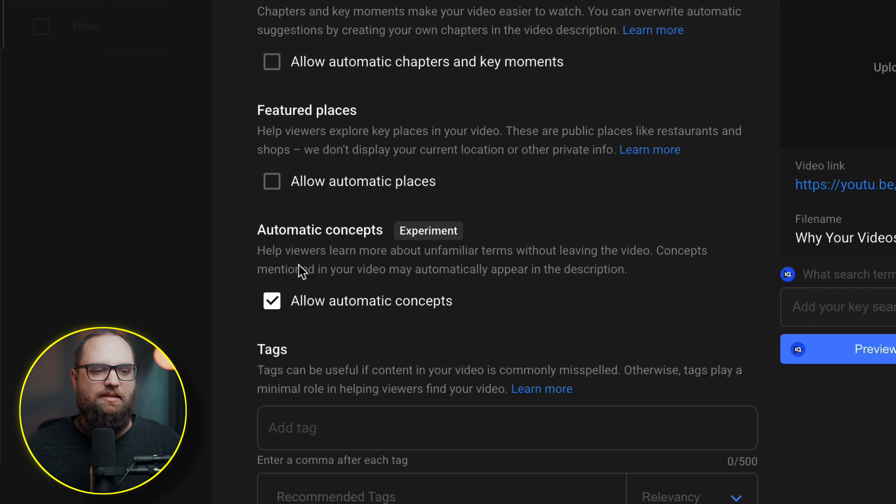
click(277, 303)
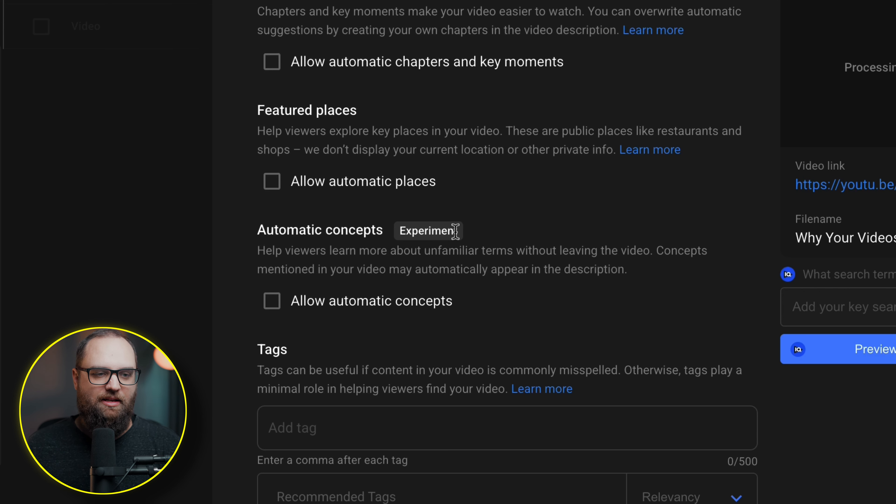
drag(456, 232, 408, 231)
click(460, 247)
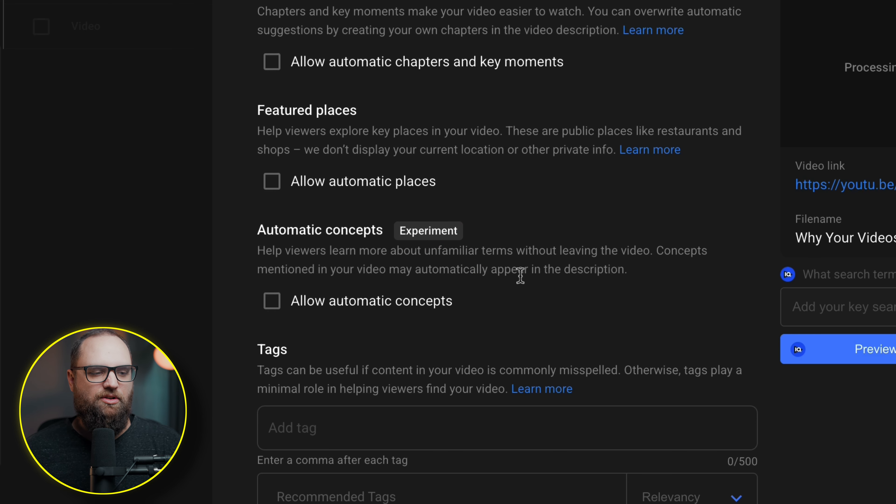
Examine the Tags section, including the tag field, its character limit, the keyword tools and the recommended tags
scroll(521, 277, down, 3)
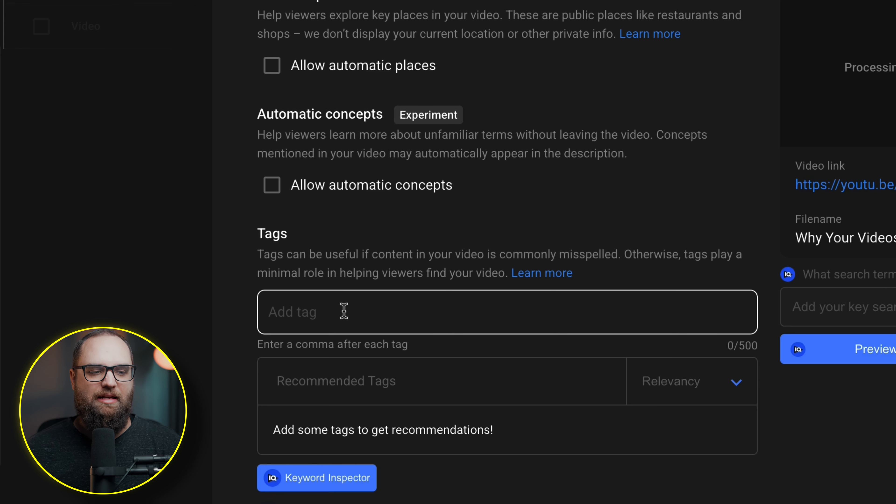
scroll(344, 312, down, 5)
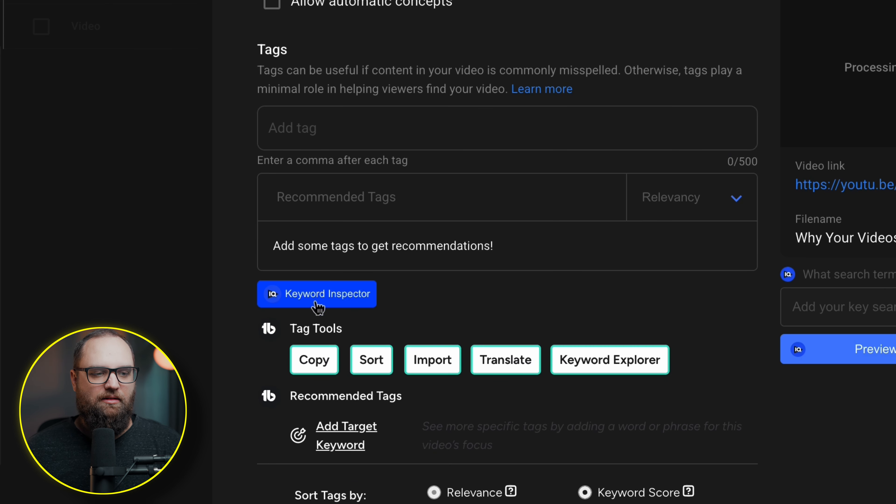
scroll(319, 320, down, 9)
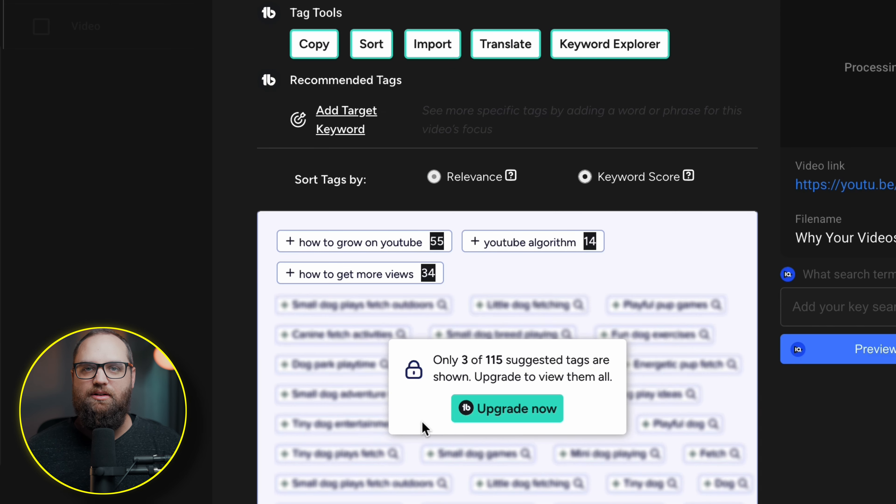
scroll(322, 352, up, 1)
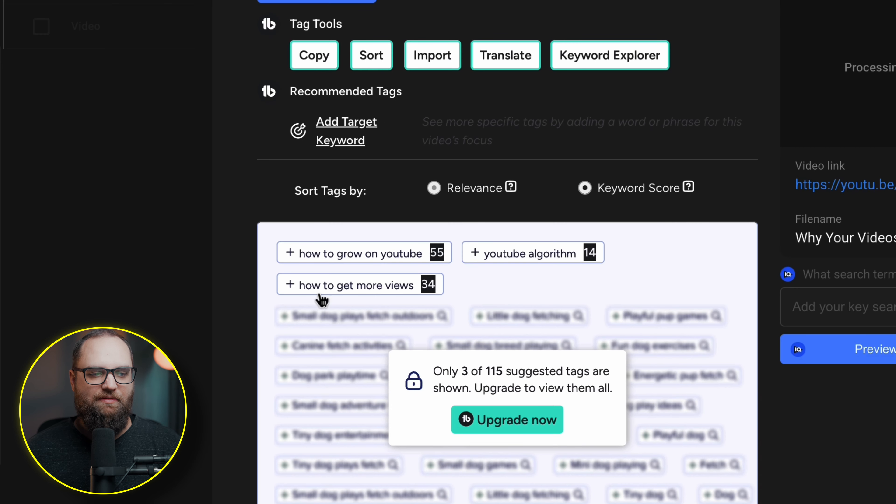
scroll(498, 243, up, 4)
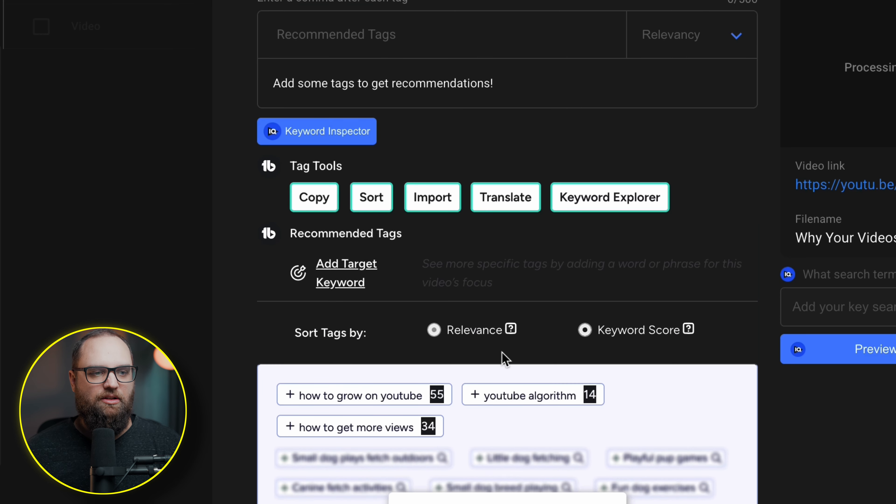
click(330, 136)
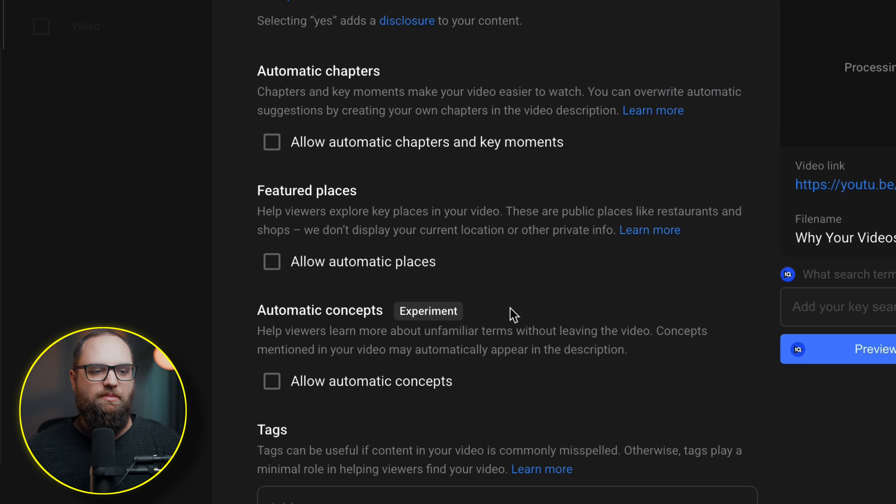
scroll(510, 314, down, 10)
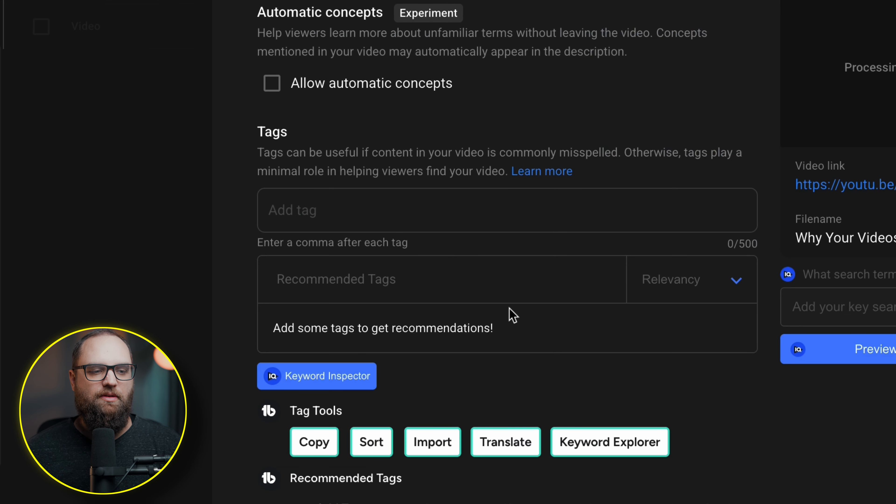
click(366, 219)
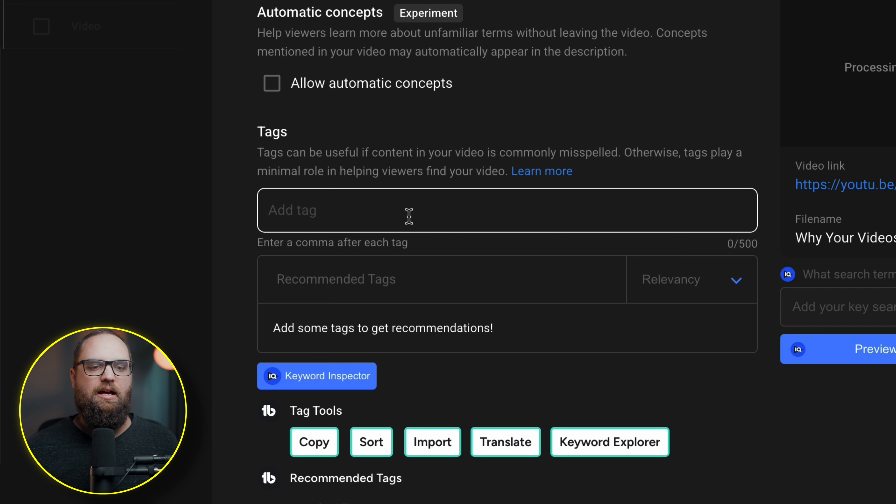
drag(757, 246, 734, 243)
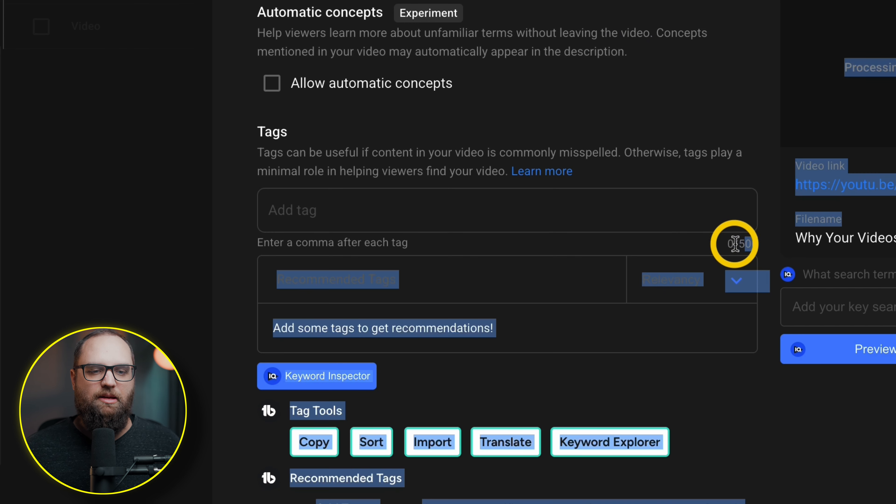
click(753, 244)
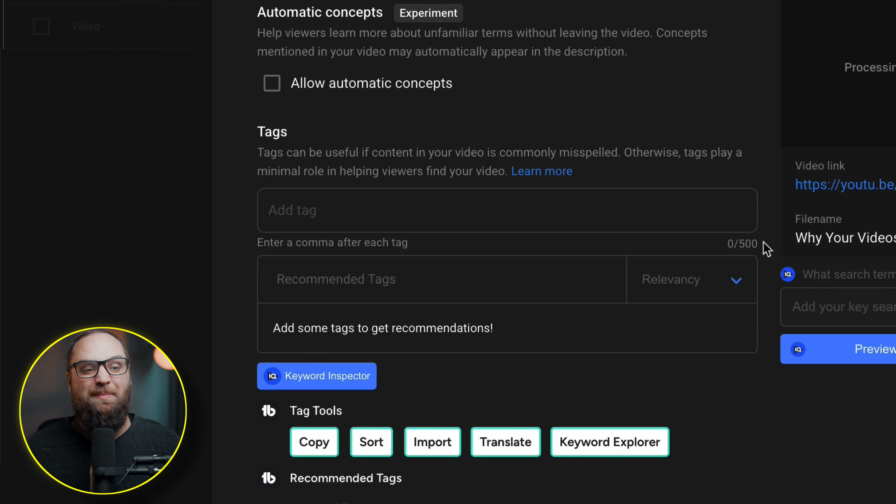
Review the video language, caption certification, recording date and location settings, and the available license types
scroll(765, 243, down, 5)
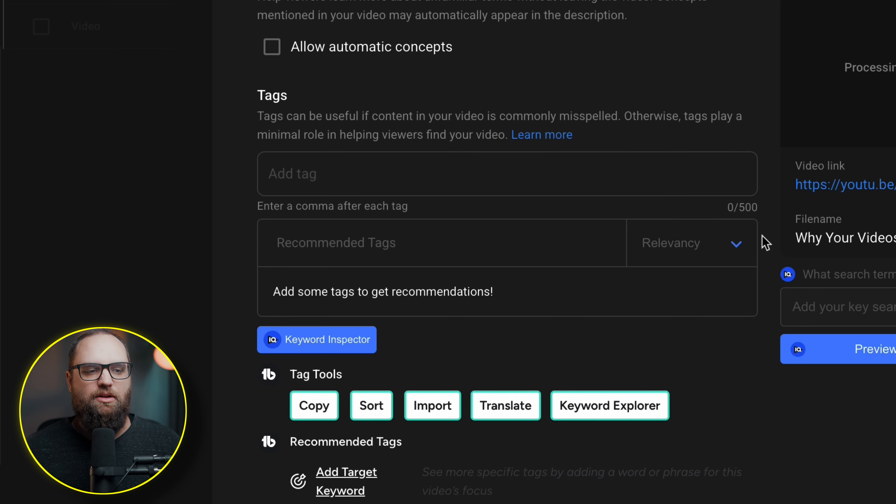
scroll(765, 242, down, 10)
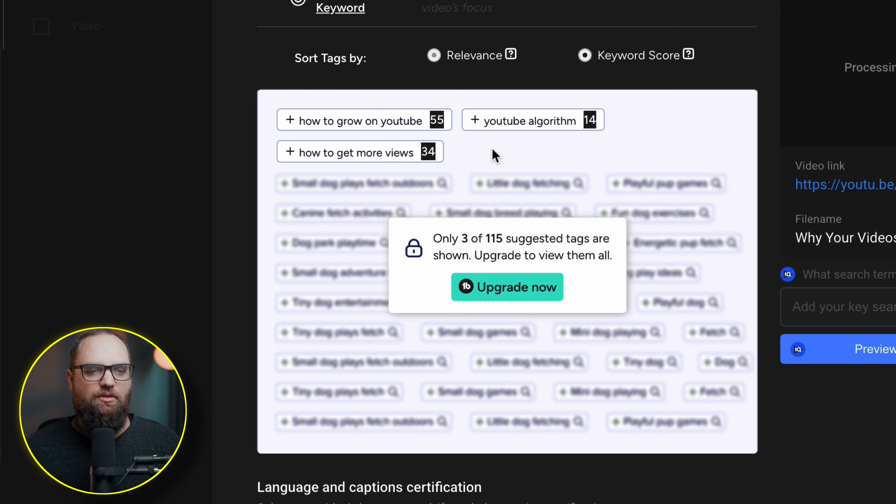
scroll(587, 287, down, 9)
scroll(720, 316, down, 4)
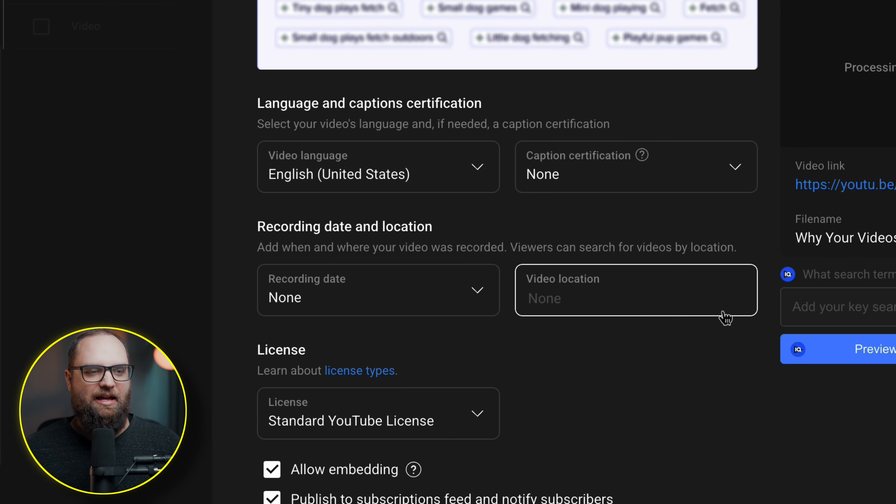
scroll(456, 45, down, 1)
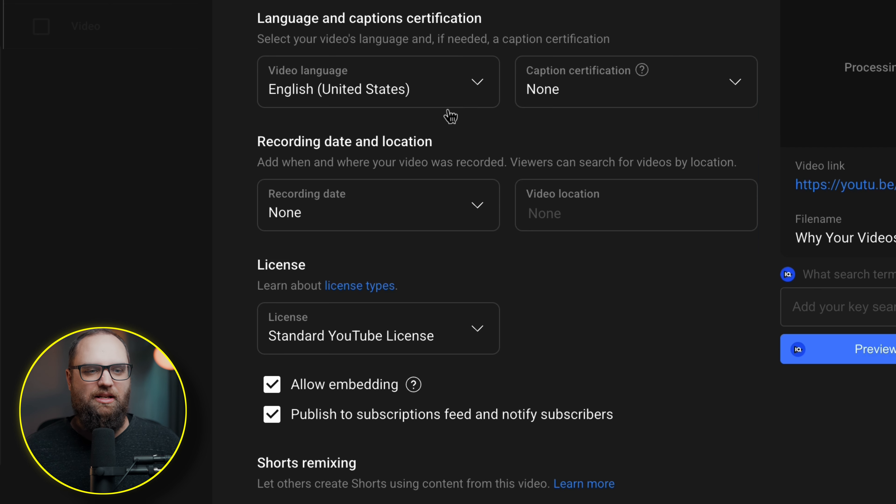
scroll(450, 74, down, 1)
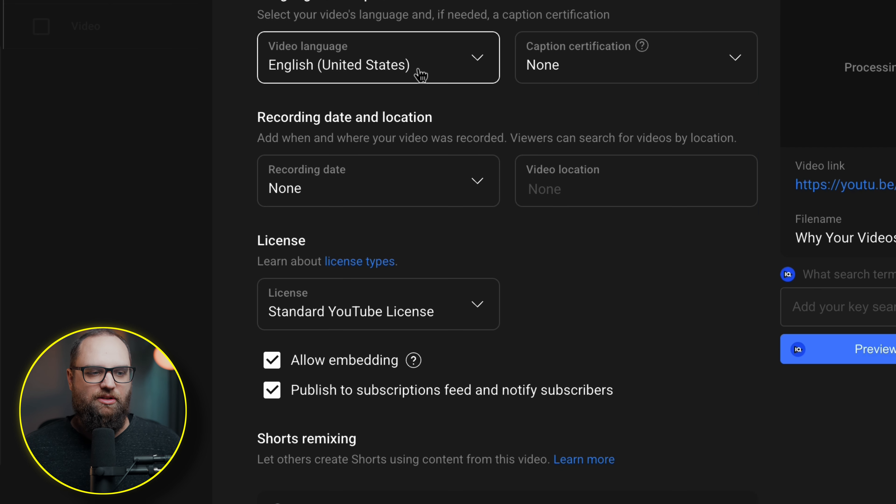
scroll(611, 279, down, 6)
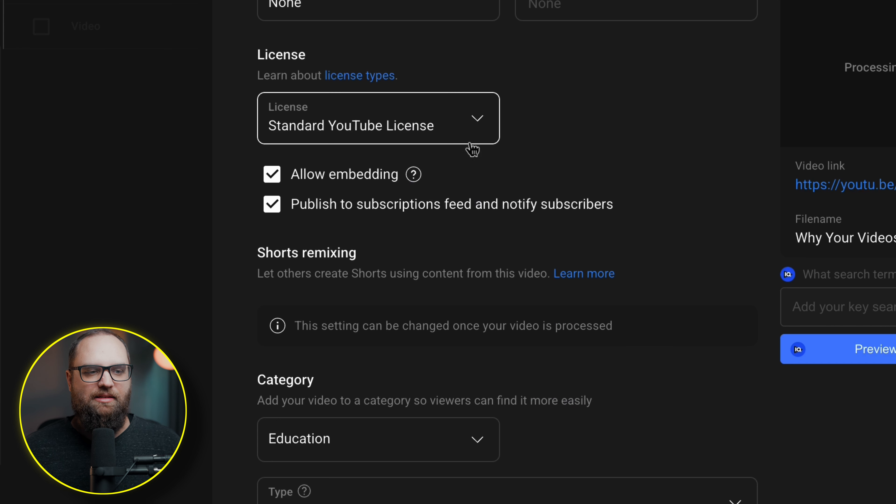
click(472, 131)
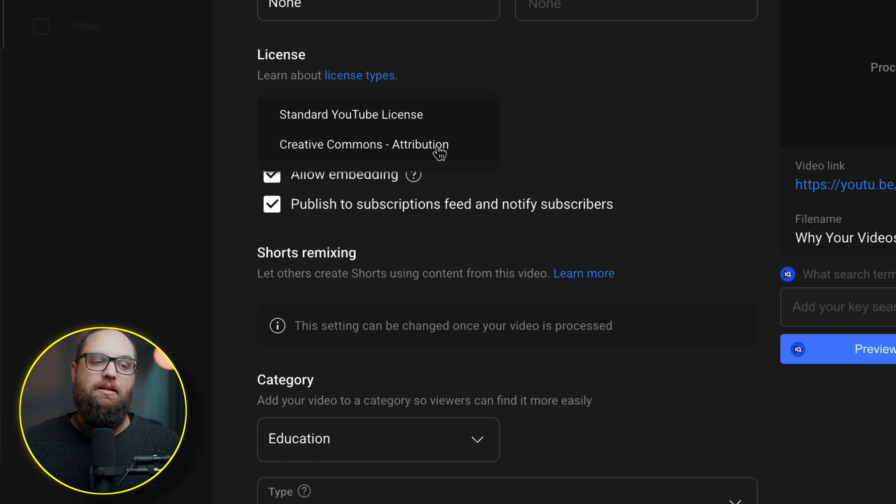
click(561, 139)
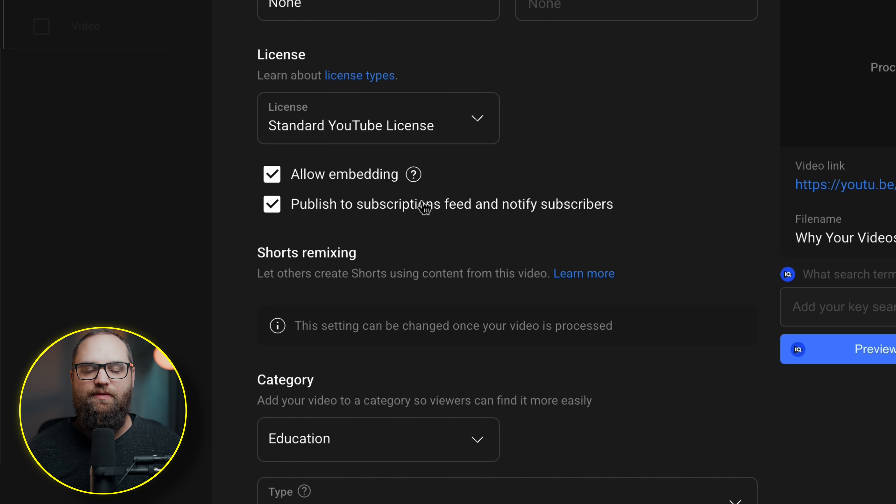
Review the embedding, subscriber notification and Shorts remixing settings, and look through the available video categories
scroll(479, 209, down, 2)
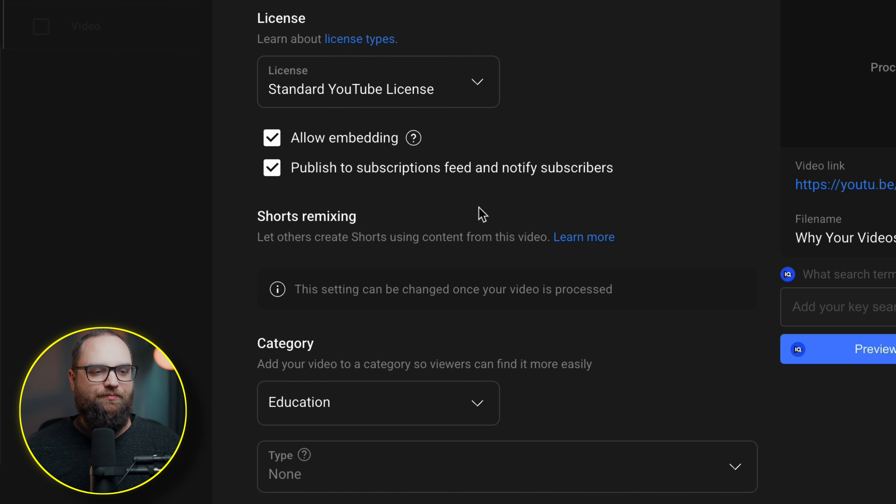
scroll(475, 207, down, 1)
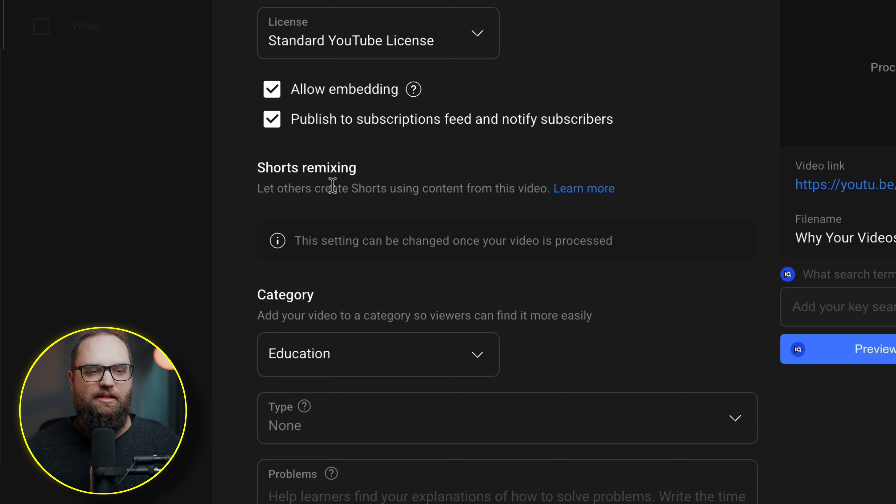
scroll(331, 188, down, 1)
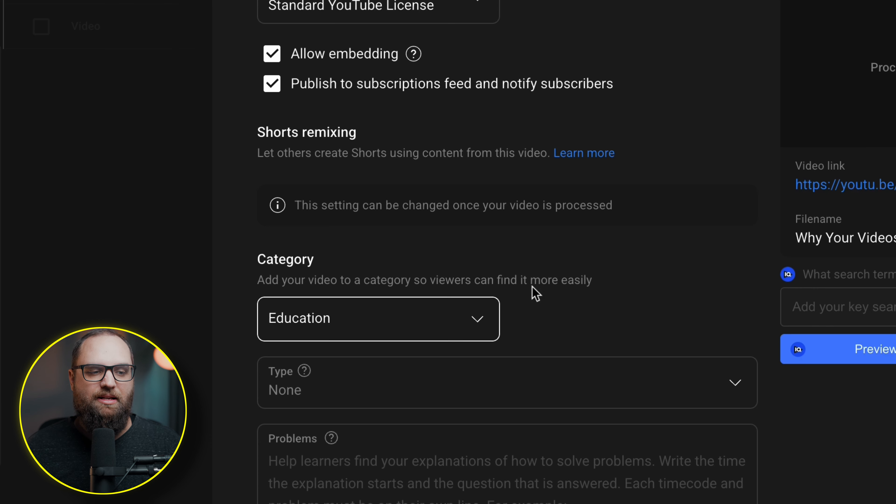
scroll(554, 286, down, 3)
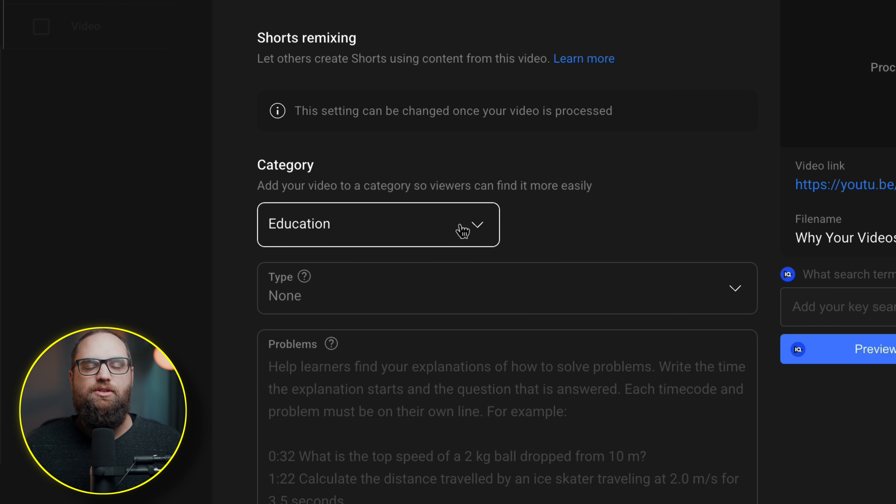
click(474, 231)
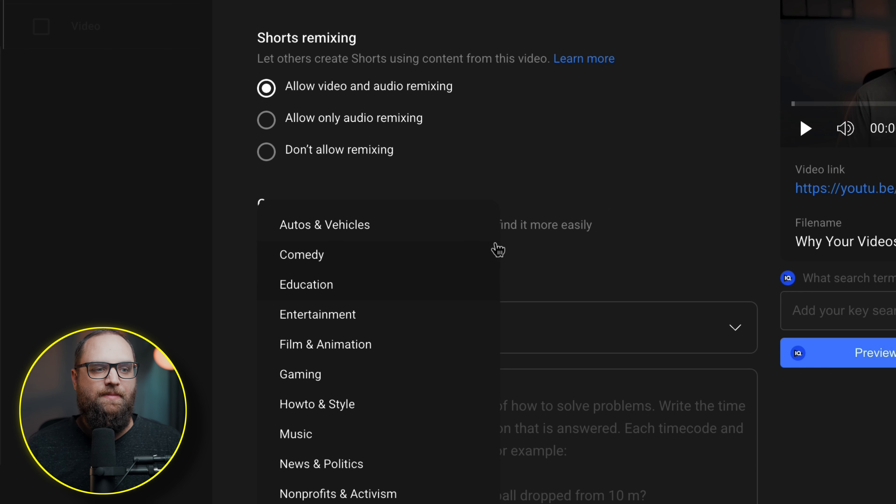
click(608, 208)
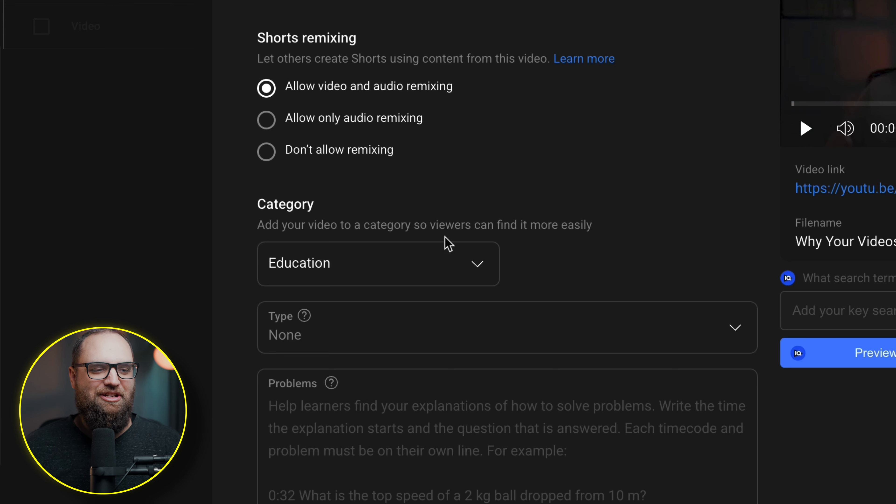
scroll(474, 268, down, 1)
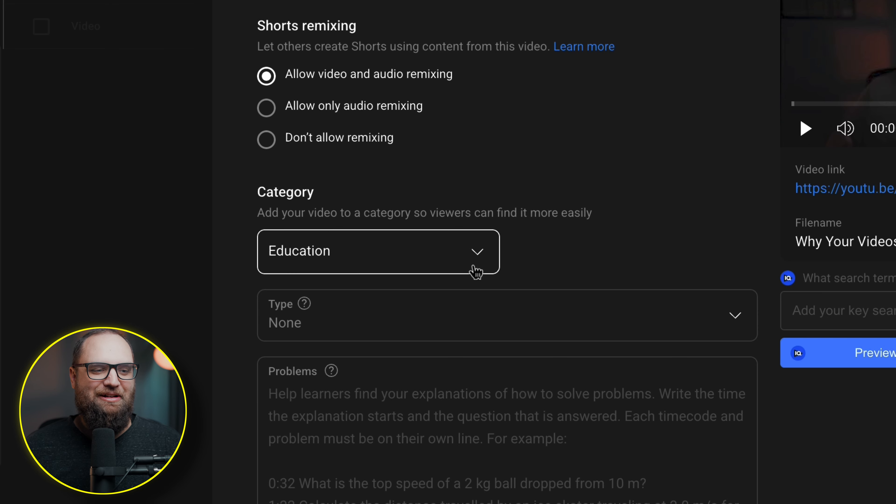
click(485, 225)
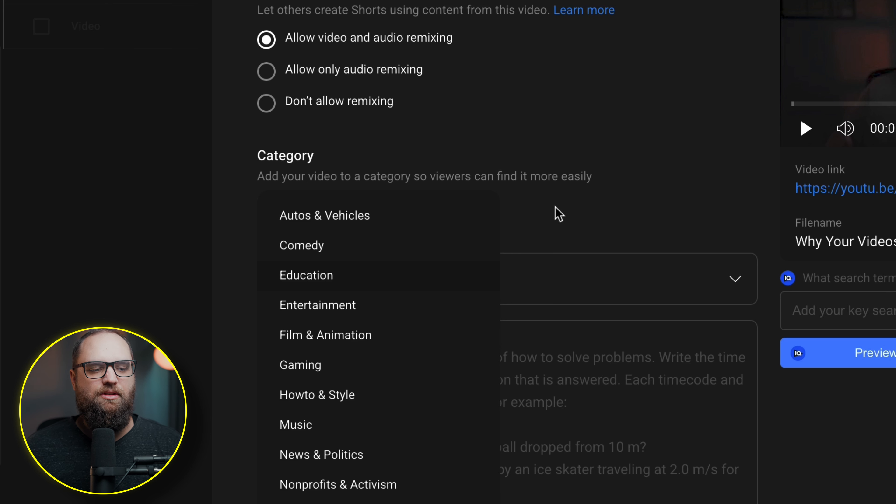
click(628, 198)
Set the education video's type to How-to and its academic system to None, and check the academic system's help note
click(571, 272)
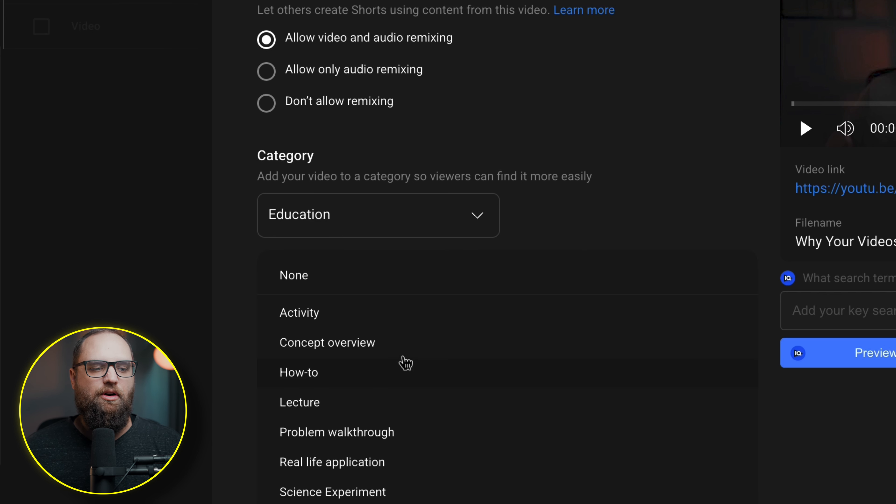
click(399, 369)
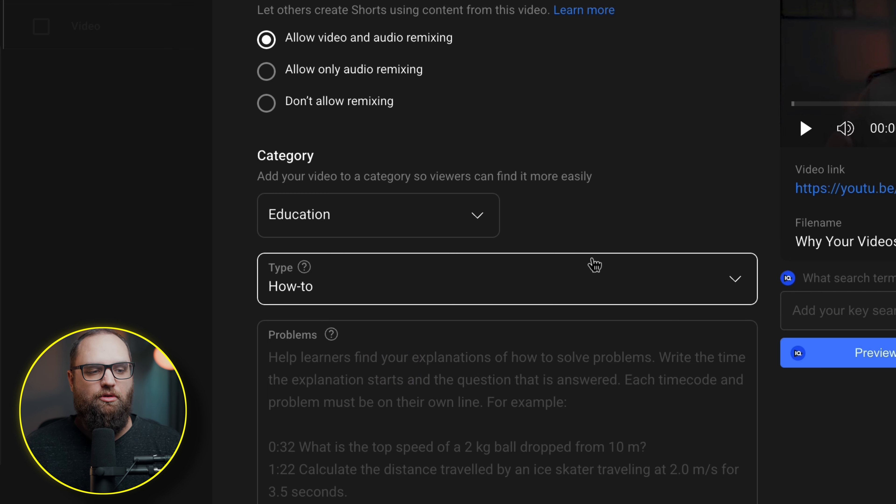
scroll(592, 261, down, 3)
scroll(332, 272, down, 1)
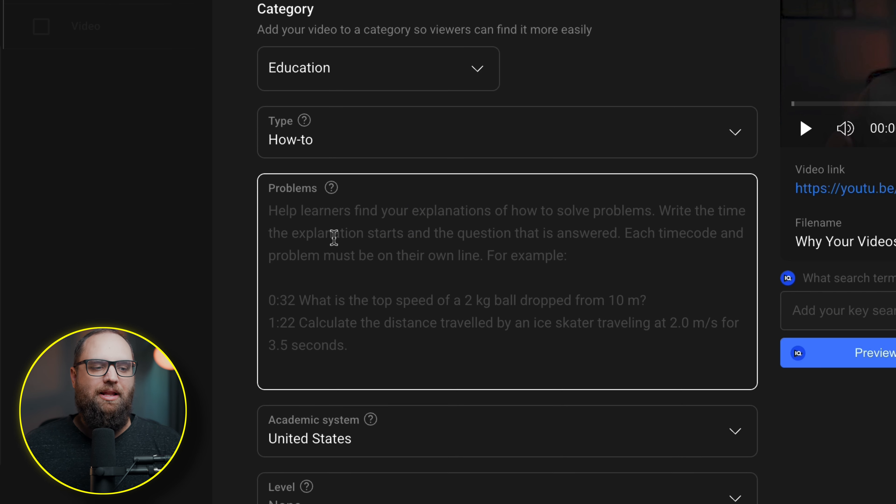
scroll(436, 330, down, 1)
click(456, 388)
scroll(432, 176, up, 10)
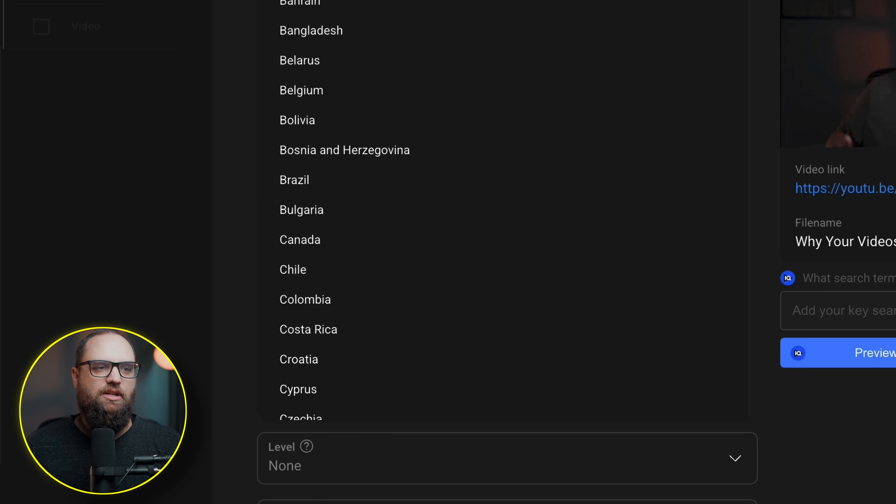
key(Escape)
mouse_move(372, 387)
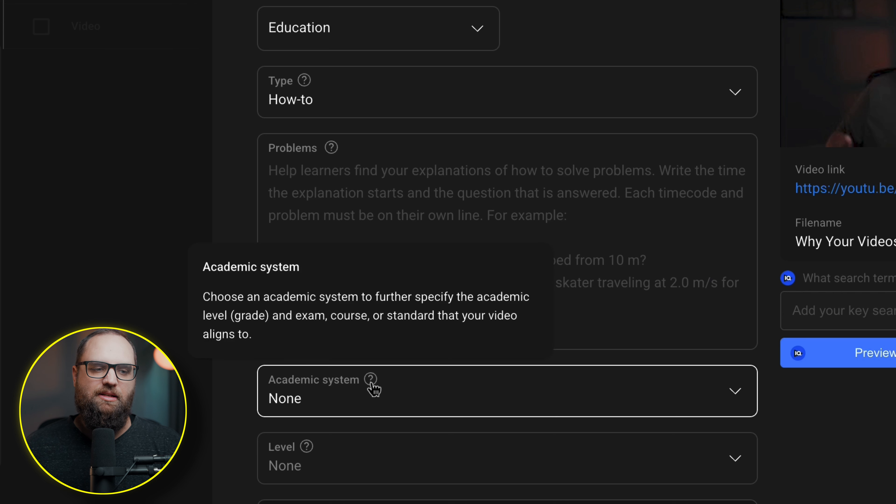
Review the remaining education fields, the list of video categories, and the comments and ratings settings
click(780, 434)
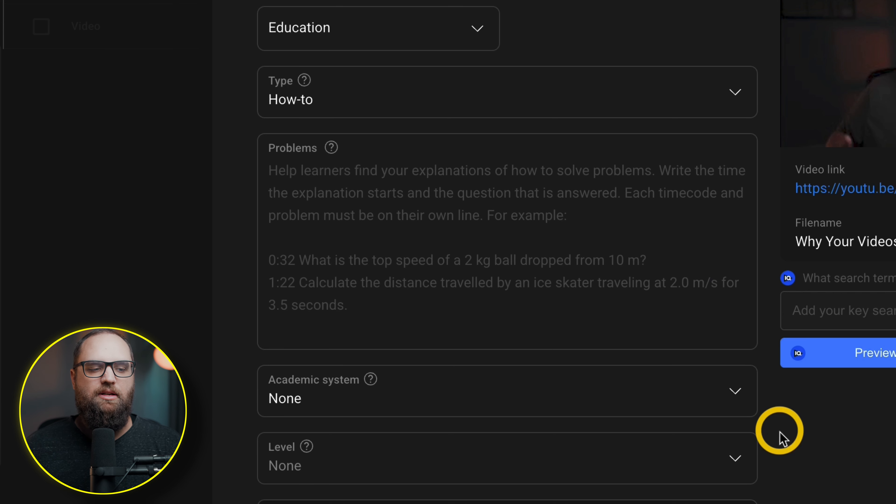
scroll(774, 445, down, 5)
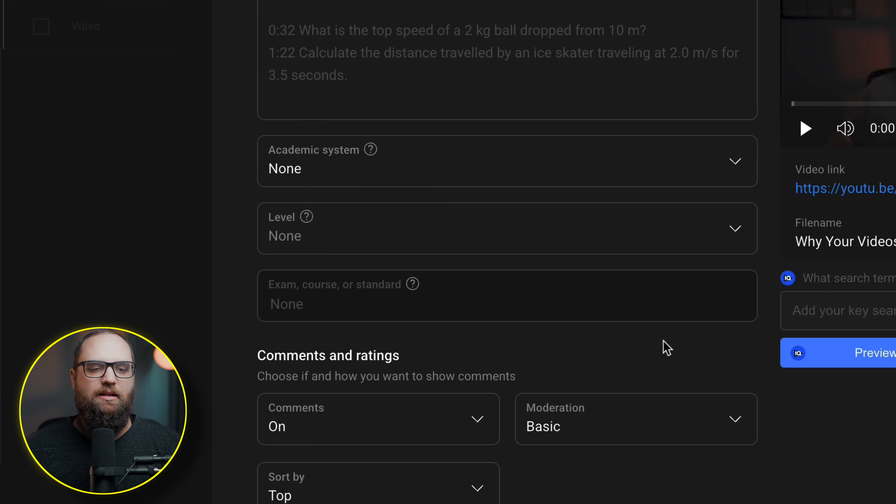
scroll(704, 360, up, 7)
click(467, 134)
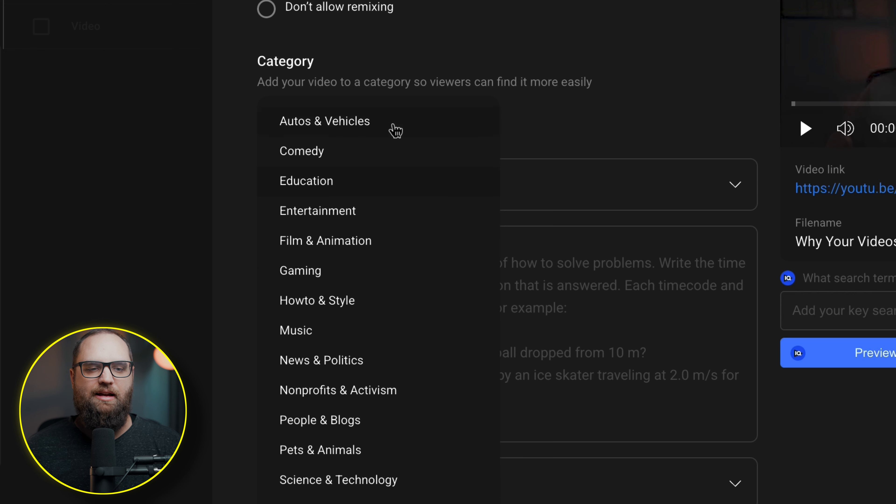
click(767, 180)
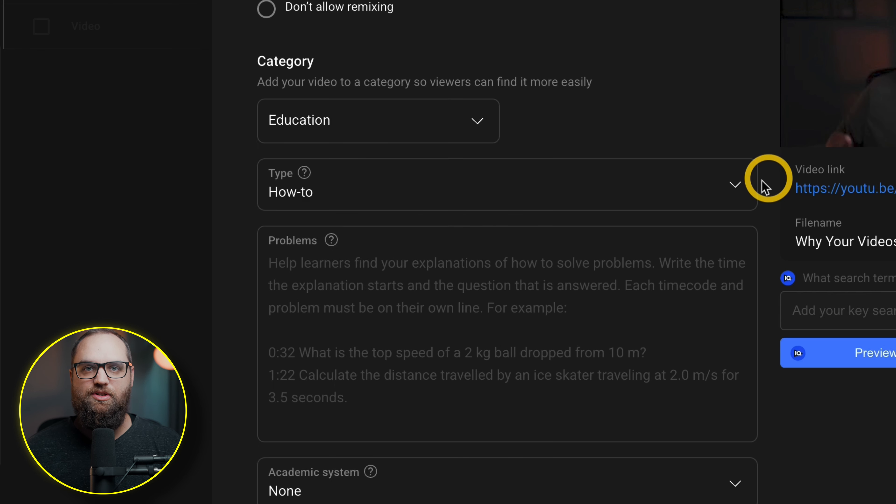
scroll(770, 190, down, 5)
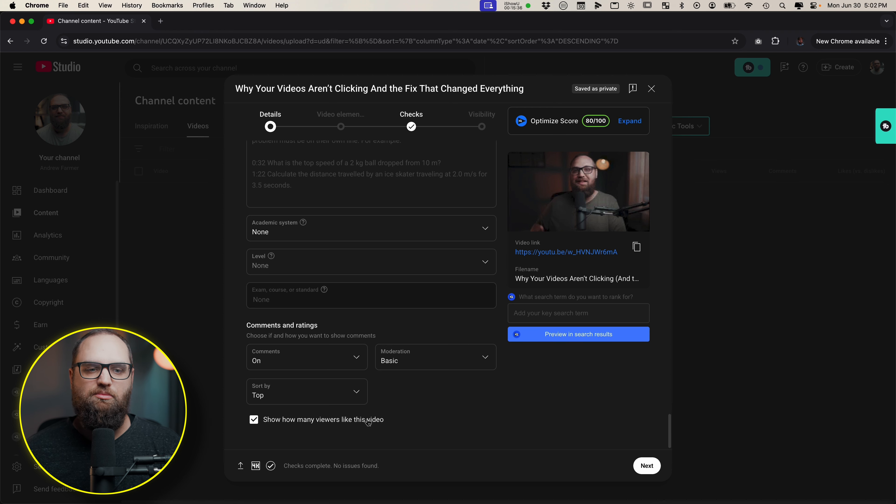
scroll(444, 404, up, 20)
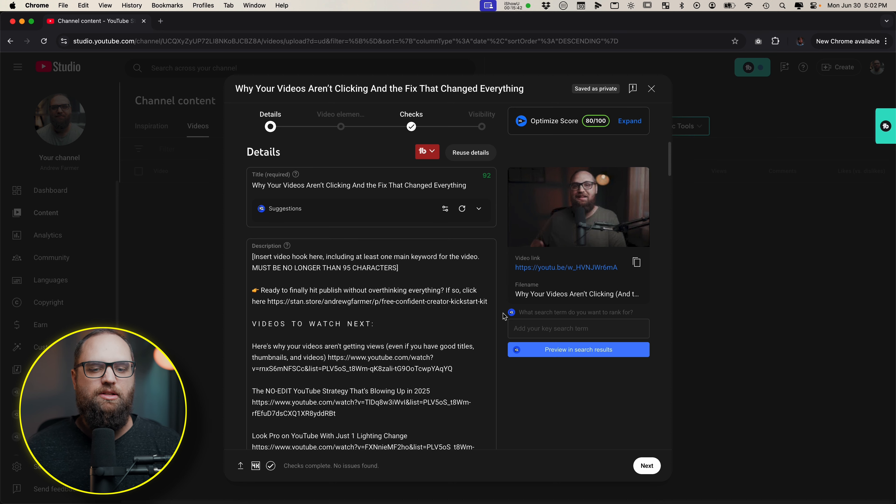
Advance through the video elements and copyright checks stages to the visibility settings
click(643, 464)
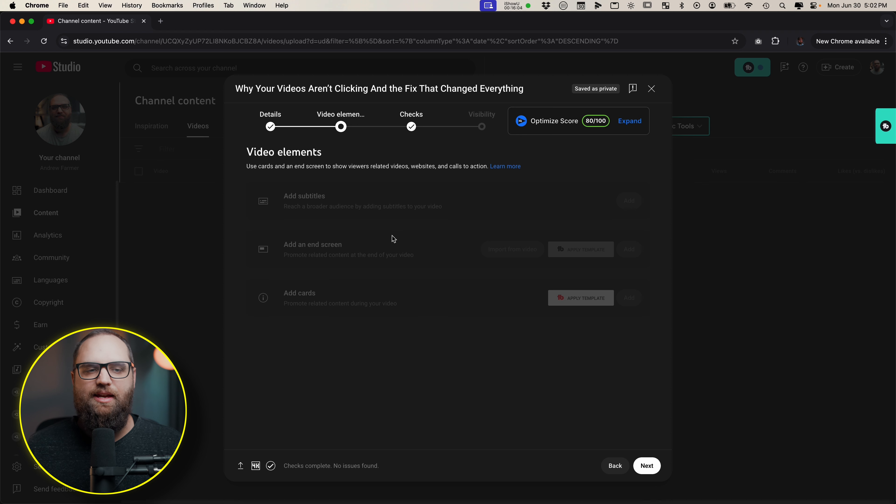
click(642, 463)
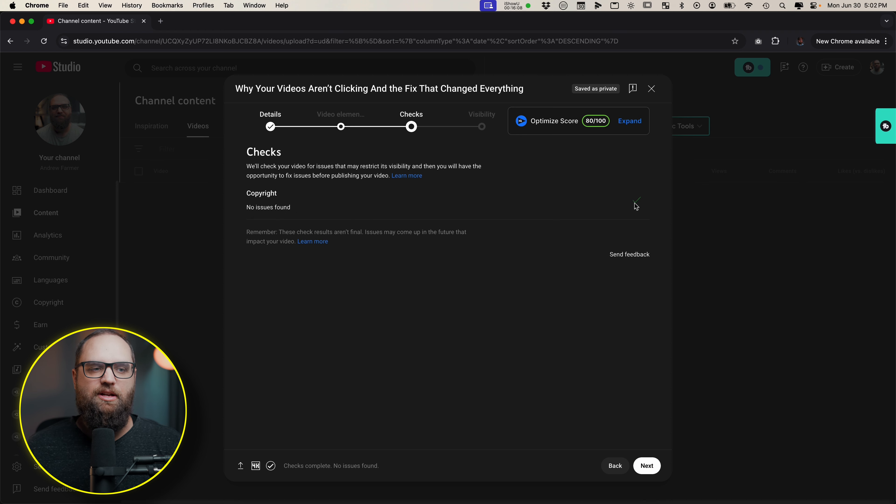
click(647, 466)
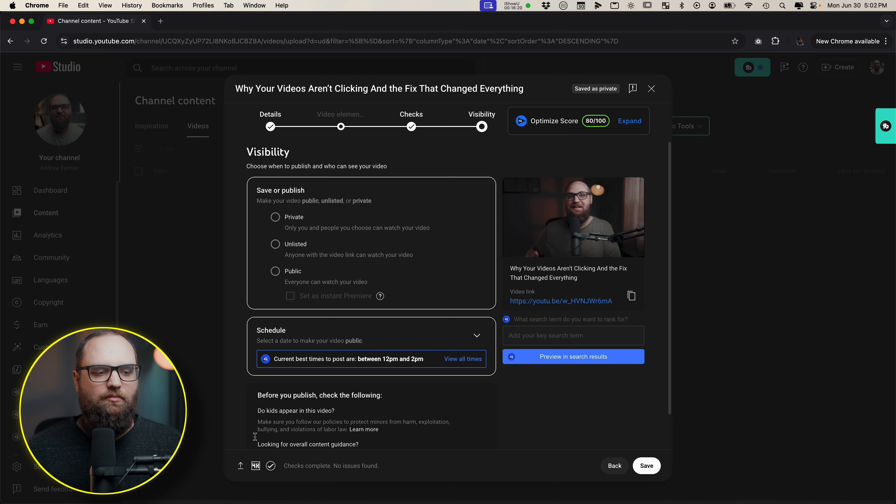
mouse_move(256, 466)
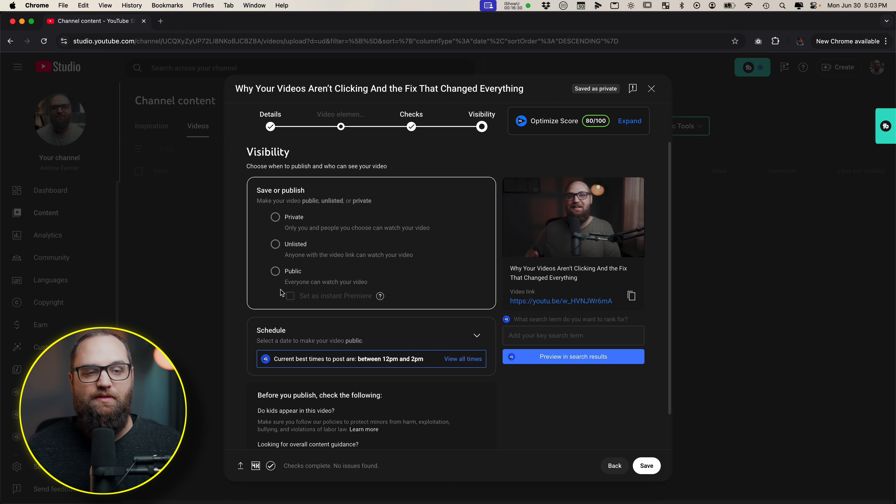
Try public visibility for the video and look at the date and time options for scheduling its release
click(277, 273)
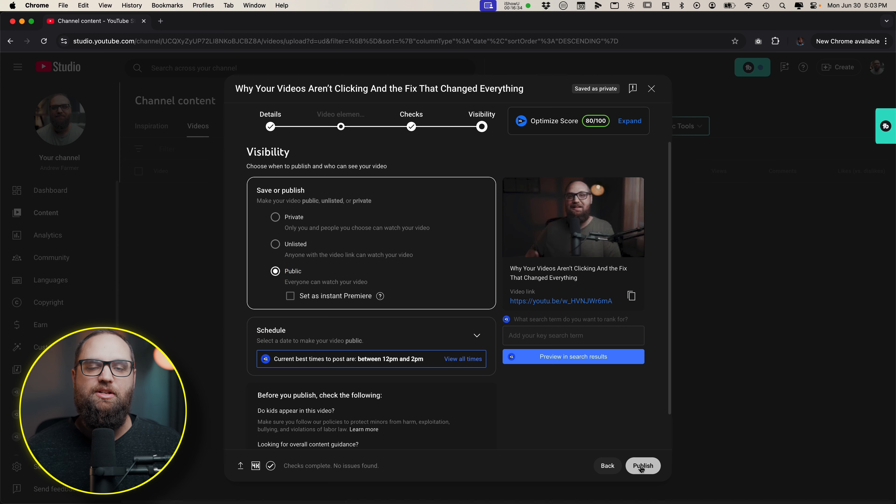
click(476, 335)
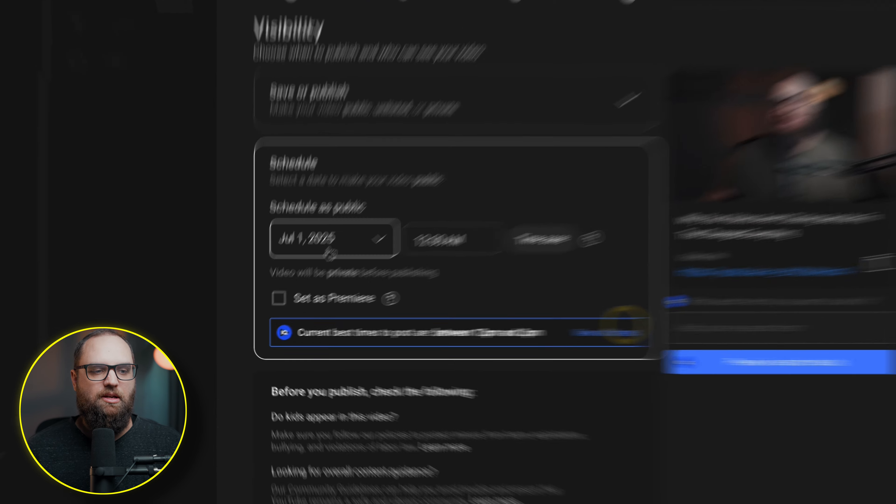
click(360, 241)
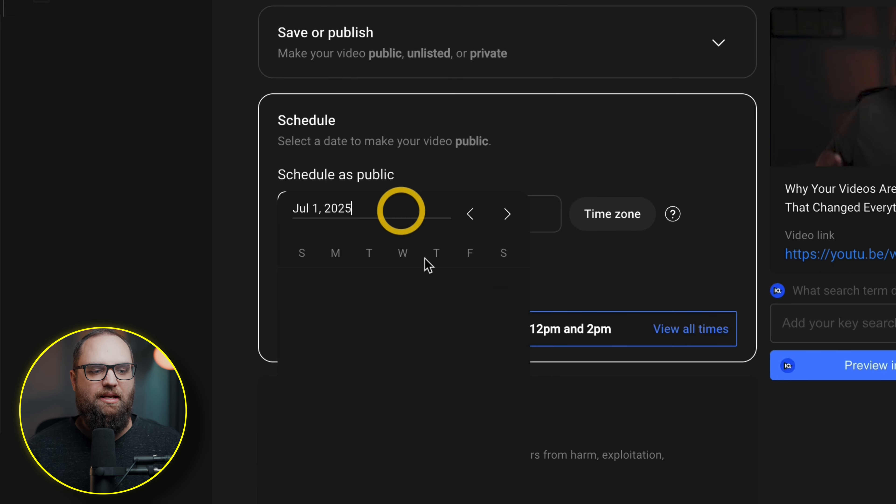
click(552, 162)
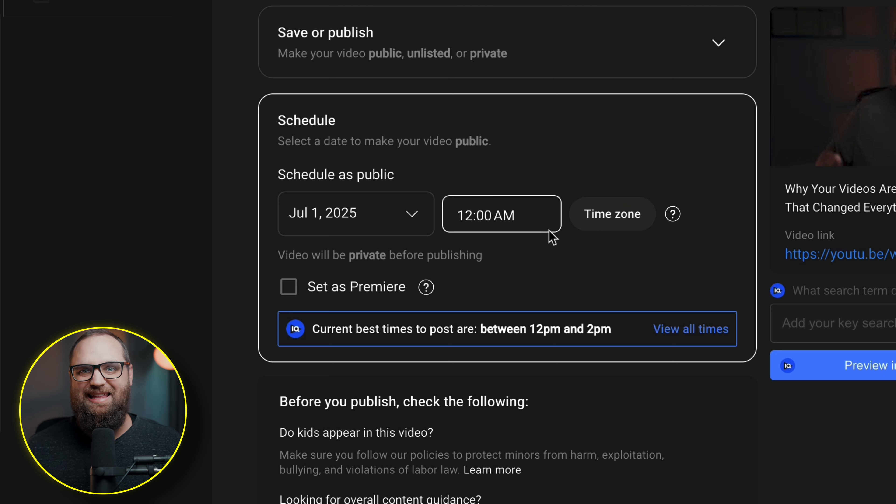
Try the scheduled Premiere option, turn it off again and return to the save or publish choices
click(289, 286)
mouse_move(426, 288)
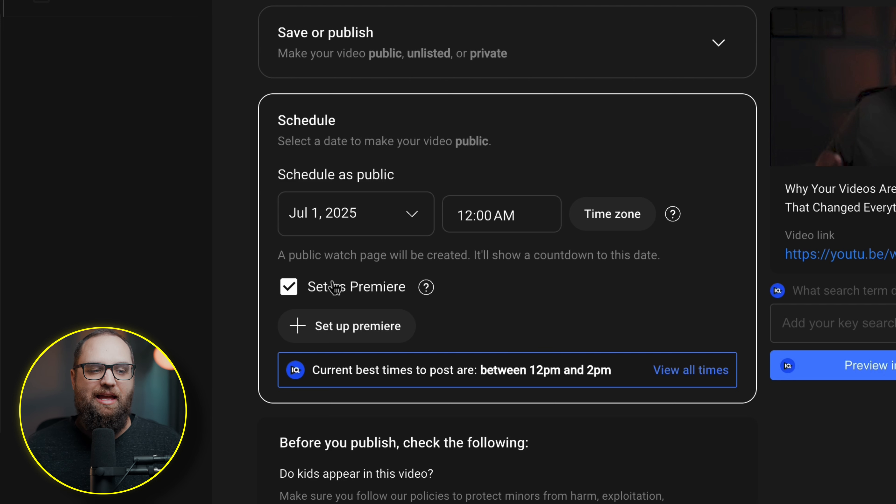
click(289, 287)
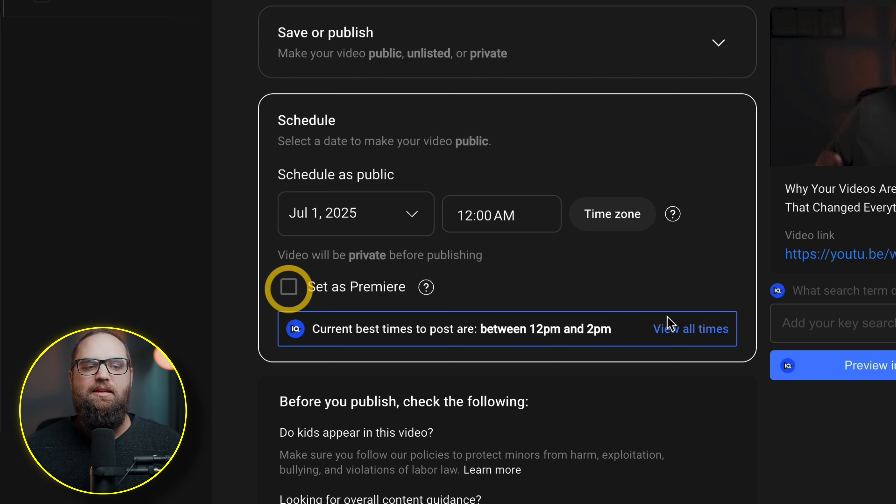
click(705, 46)
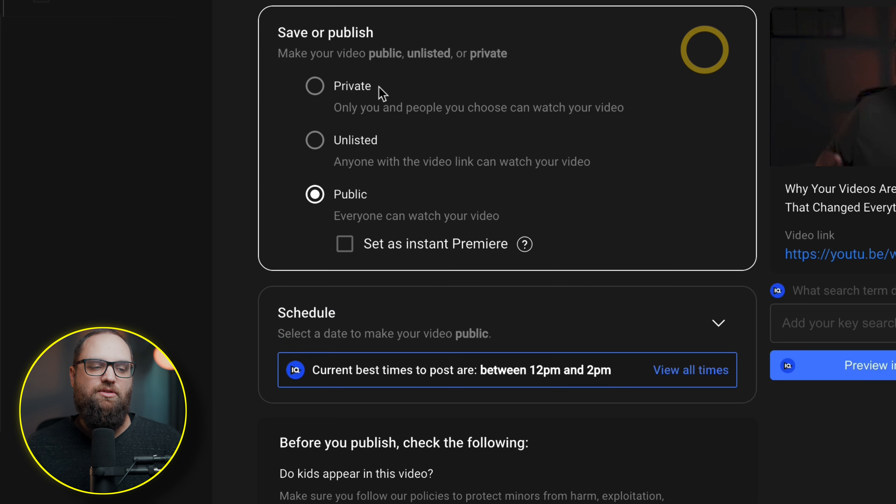
Set the video's visibility to Unlisted, save it and copy its share link
click(315, 87)
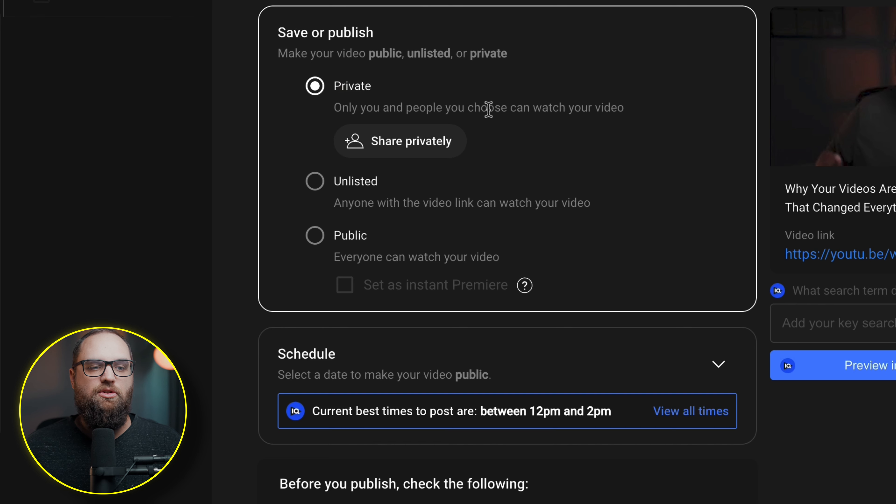
click(313, 180)
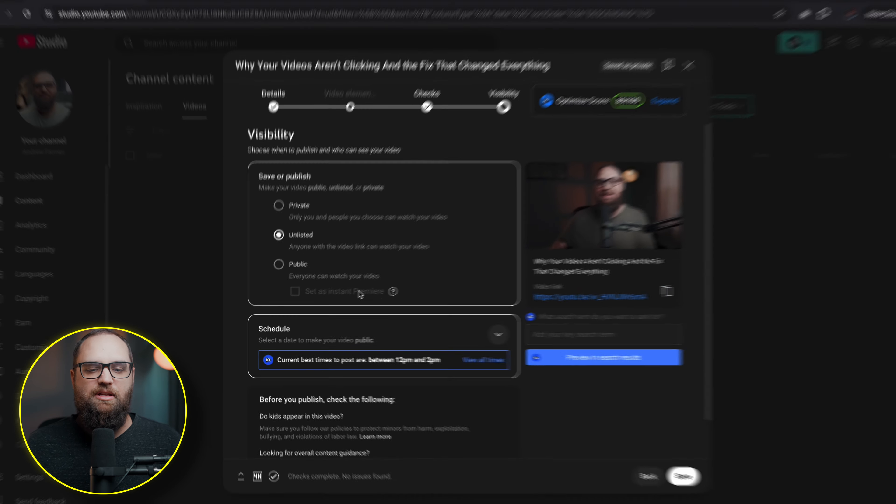
click(655, 469)
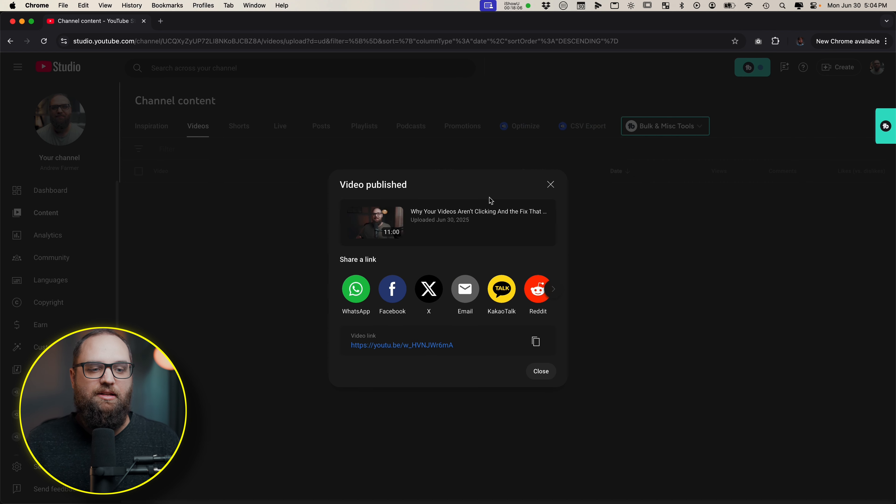
click(537, 348)
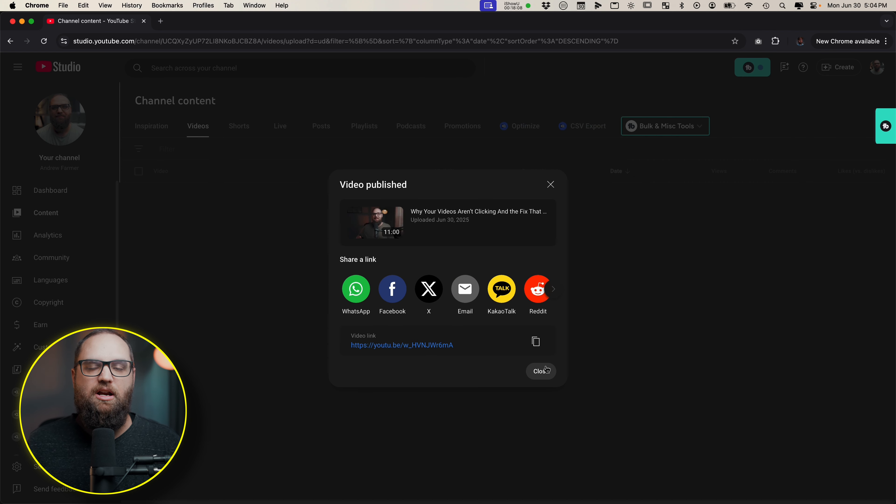